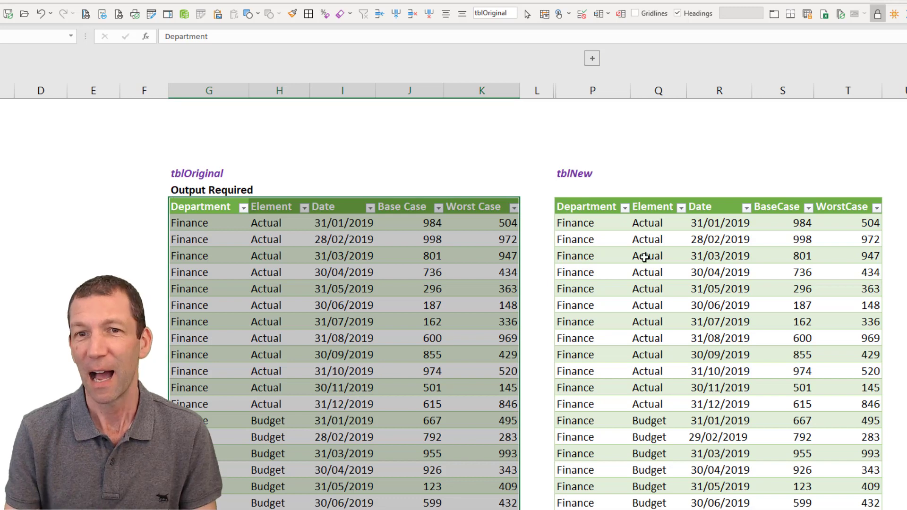
Insert the LET range-comparison formula in column G above tblOriginal by entering the autocorrect shortcut mycompare
click(645, 257)
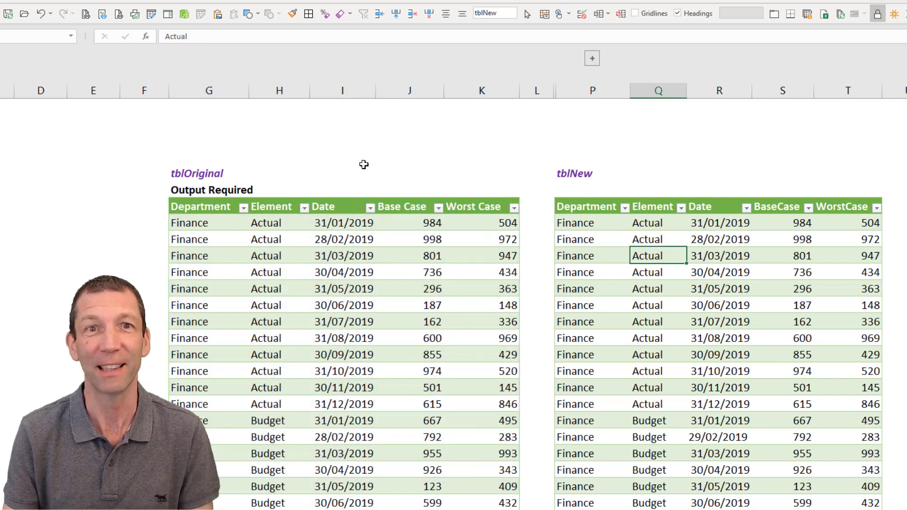
click(180, 127)
click(192, 108)
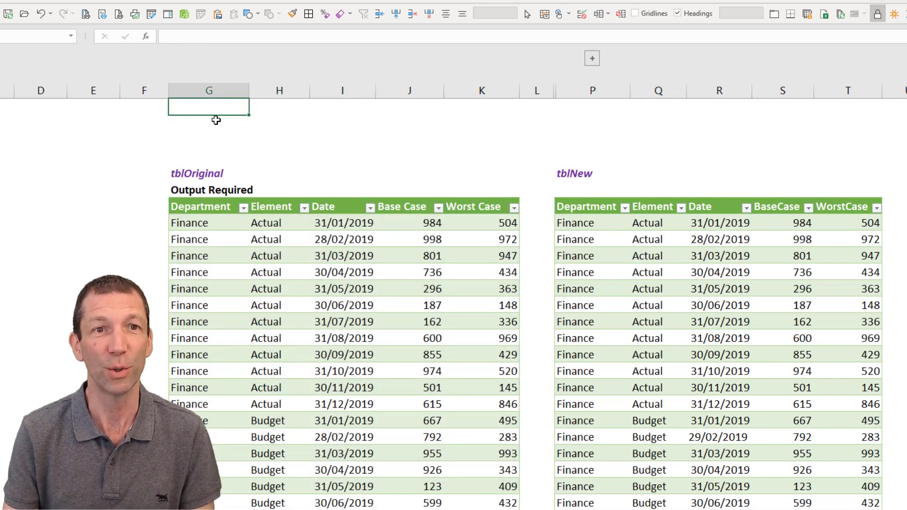
text(mycompare)
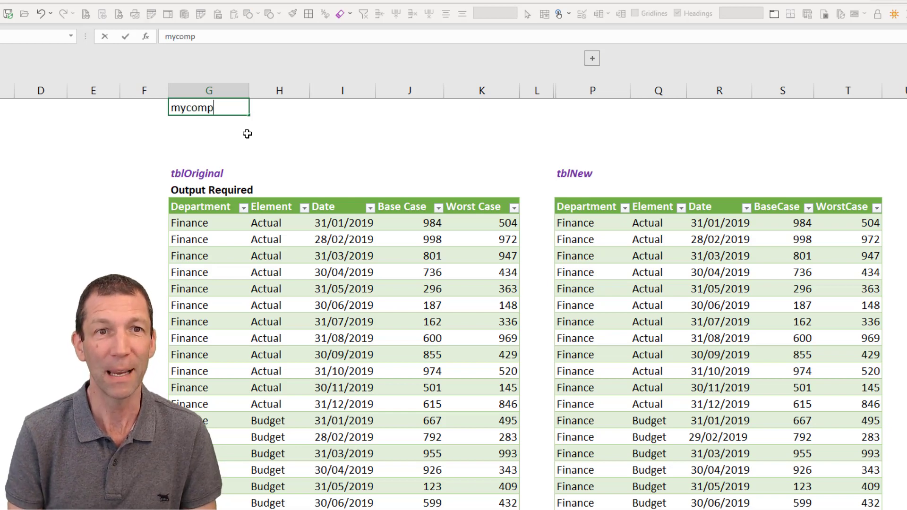
key(ctrl+Return)
Replace the formula's range placeholders with tblOriginal[#All] for _Range1 and tblNew[#All] for _Range2, and commit it
key(F2)
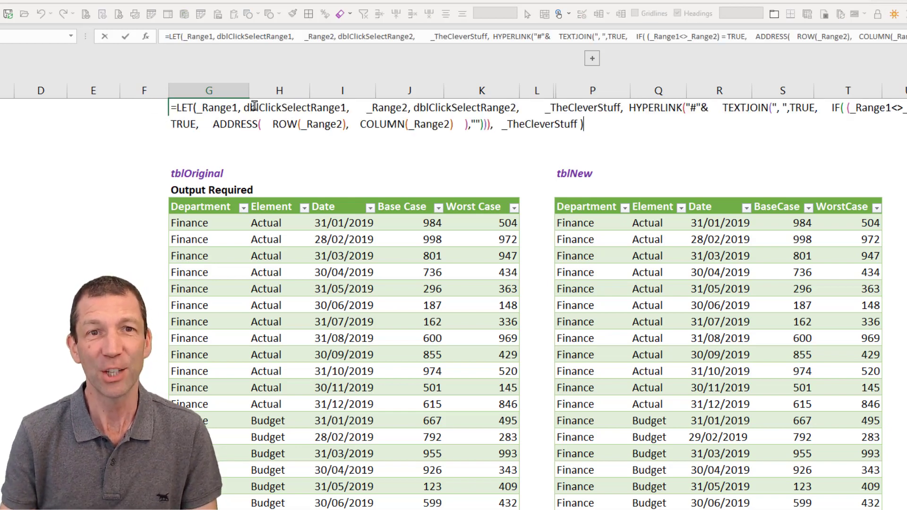
double_click(283, 110)
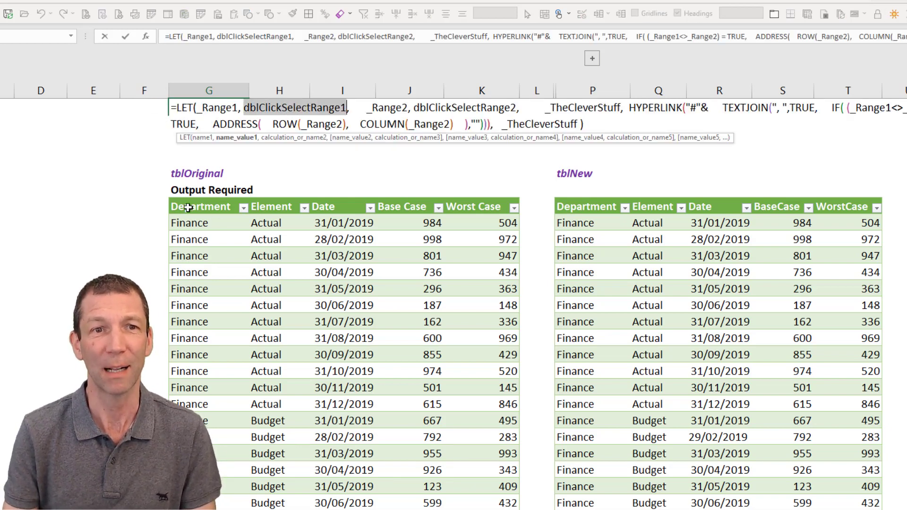
click(172, 198)
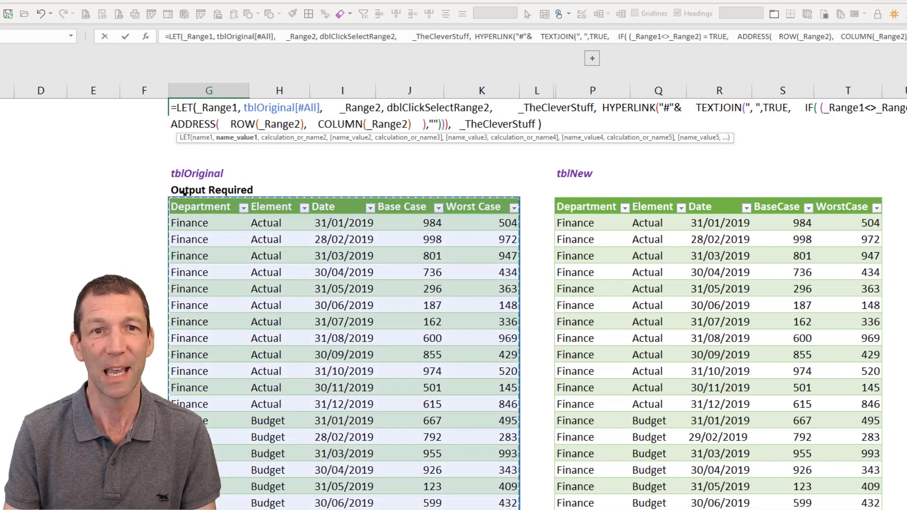
double_click(427, 109)
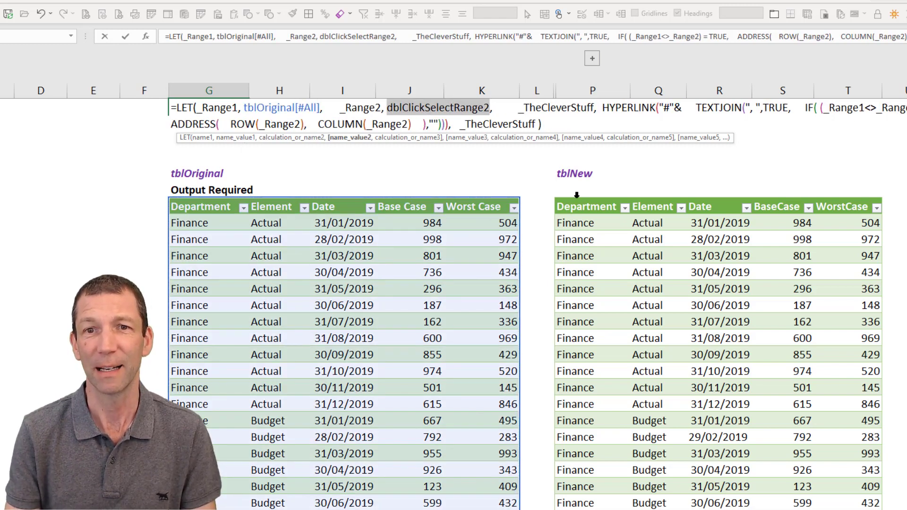
click(561, 200)
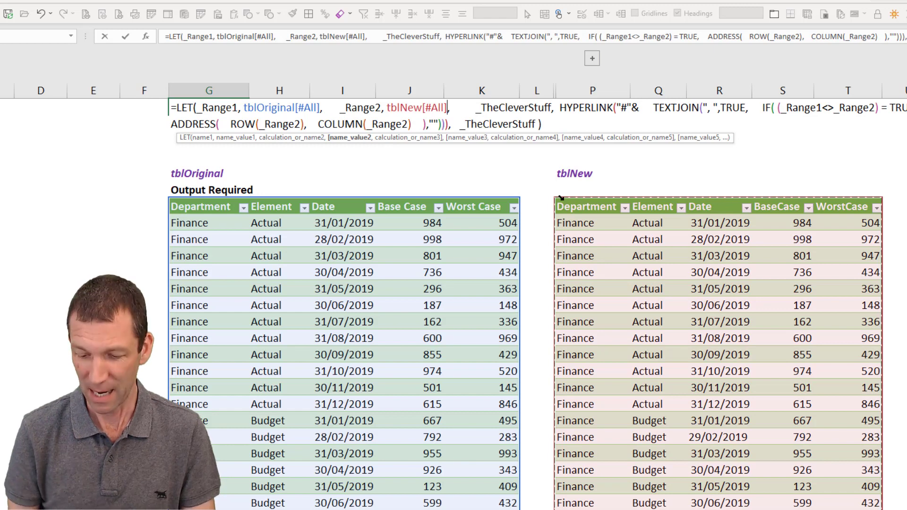
key(Return)
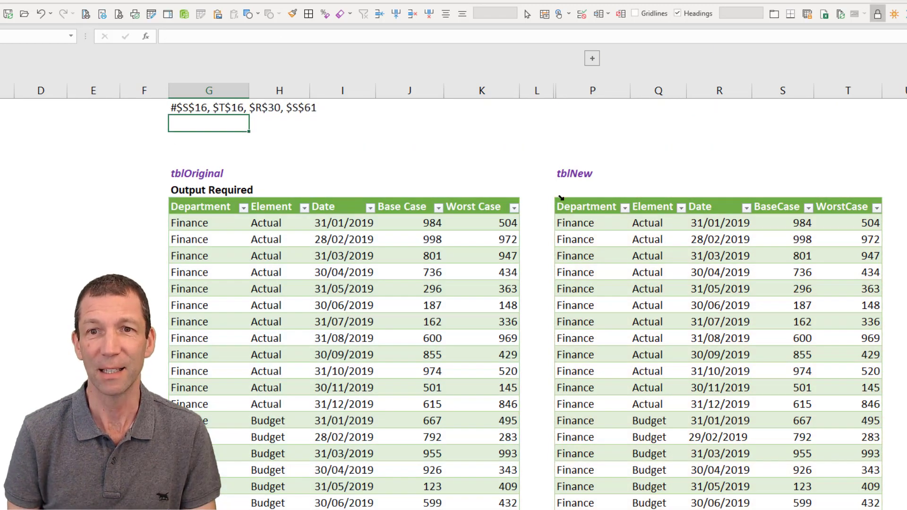
Follow the formula's link to select the differing cells in tblNew and give them a yellow fill and red font
click(203, 112)
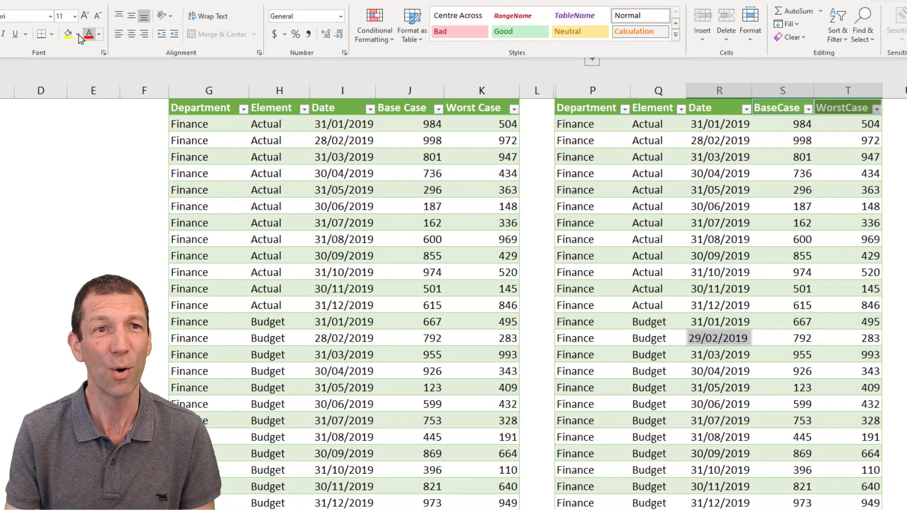
click(73, 37)
click(88, 34)
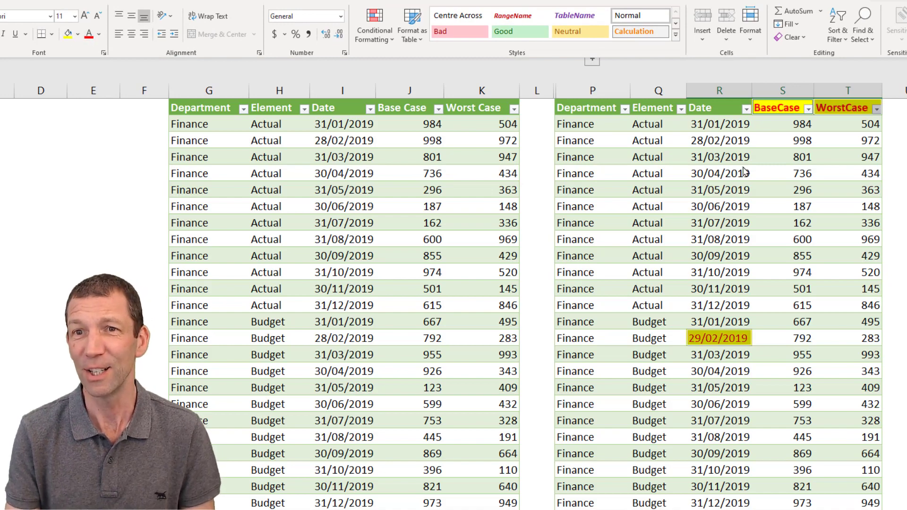
Cycle through the selected differing cells in tblNew to review each one
click(812, 172)
key(Tab)
key(Tab)
key(Tab)
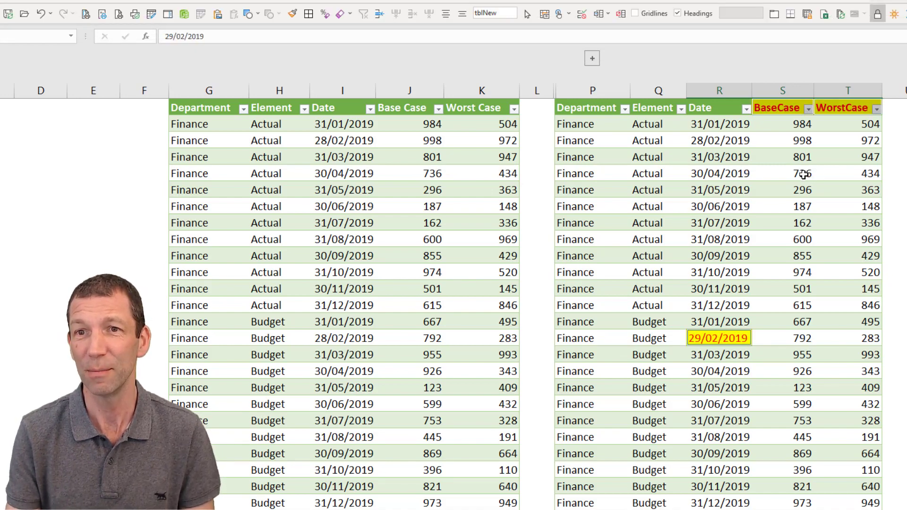
key(Tab)
key(Tab)
key(Tab)
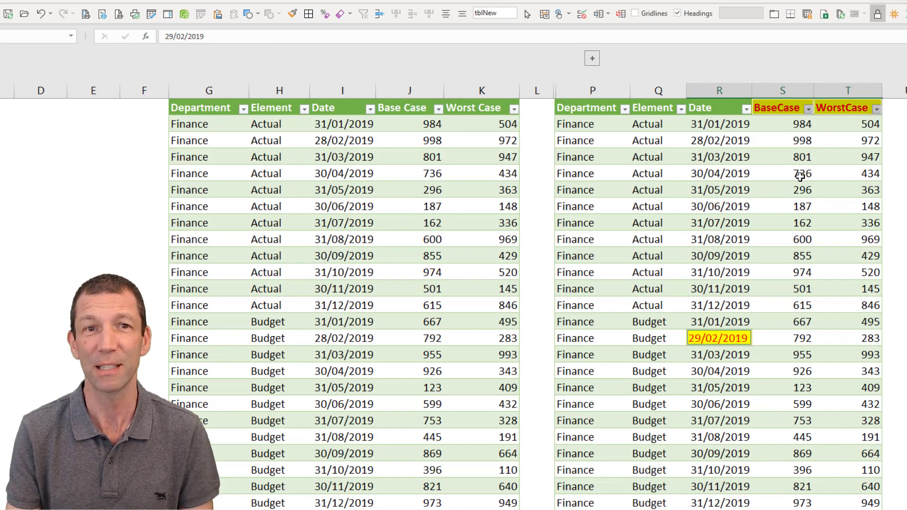
scroll(579, 233, up, 2)
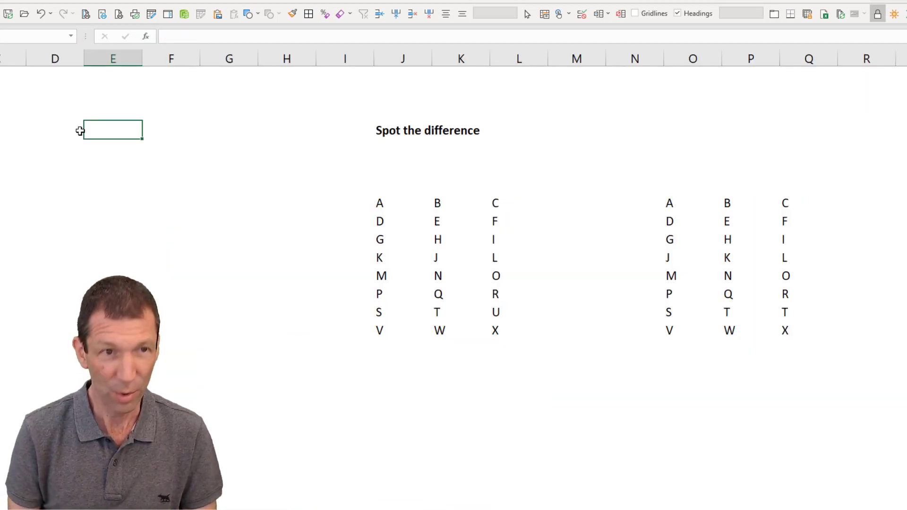
Insert the LET comparison formula in cell E2 of the Spot the difference sheet using the same autocorrect shortcut
key(Up)
text(mycm)
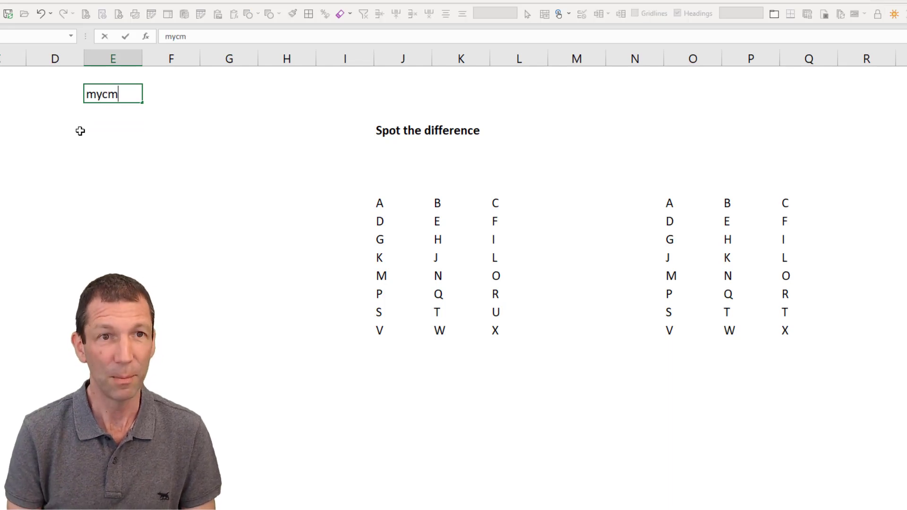
key(BackSpace)
text(ompar)
key(Return)
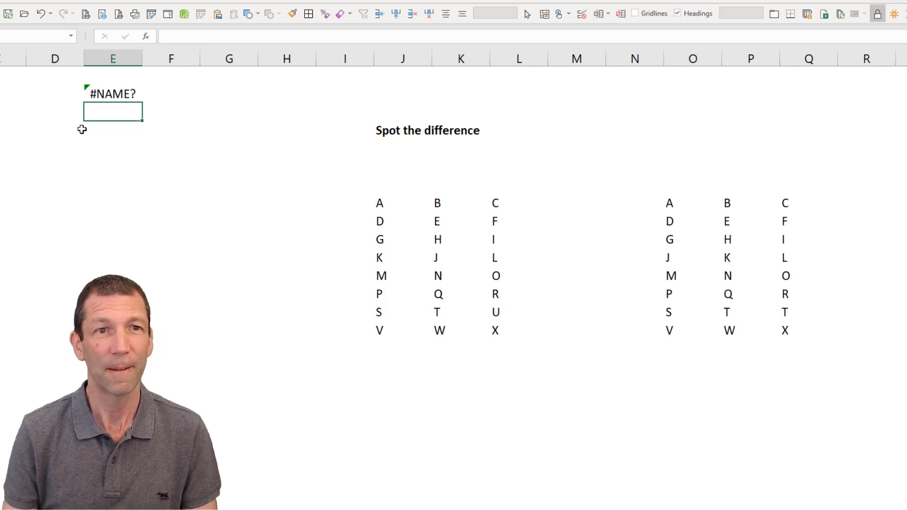
Set the E2 formula's _Range1 to J8:L15 and _Range2 to the second letter grid O8:Q15, and commit it
double_click(132, 94)
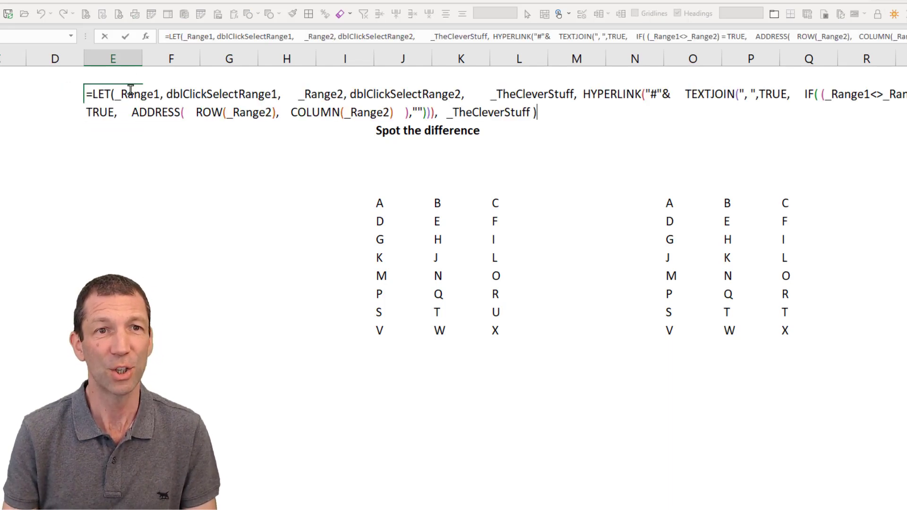
double_click(208, 96)
drag(380, 205, 495, 333)
double_click(313, 94)
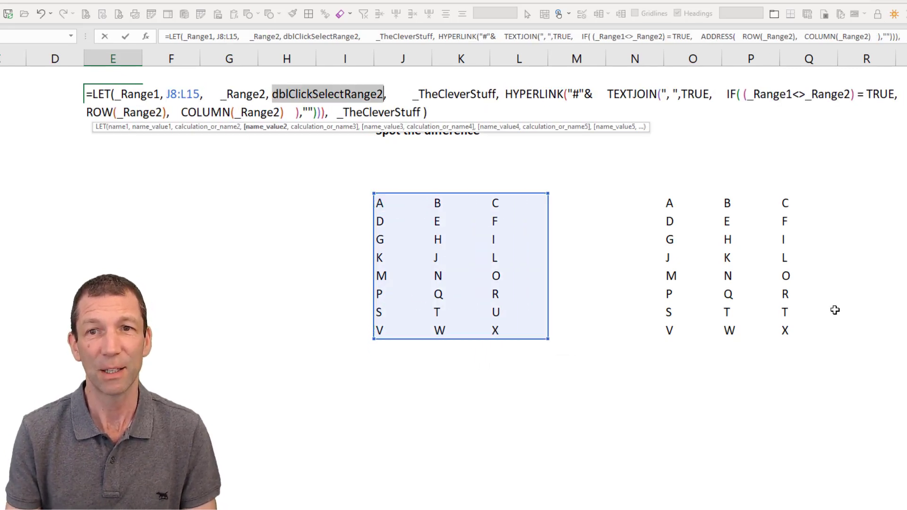
drag(668, 206, 783, 328)
key(Return)
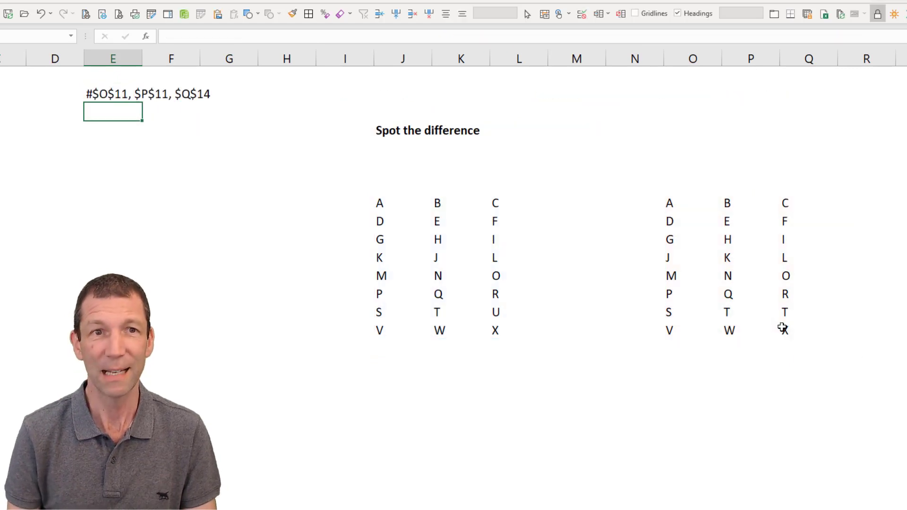
Follow the link in E2 to select the differing letters in the second grid and fill them yellow
click(114, 98)
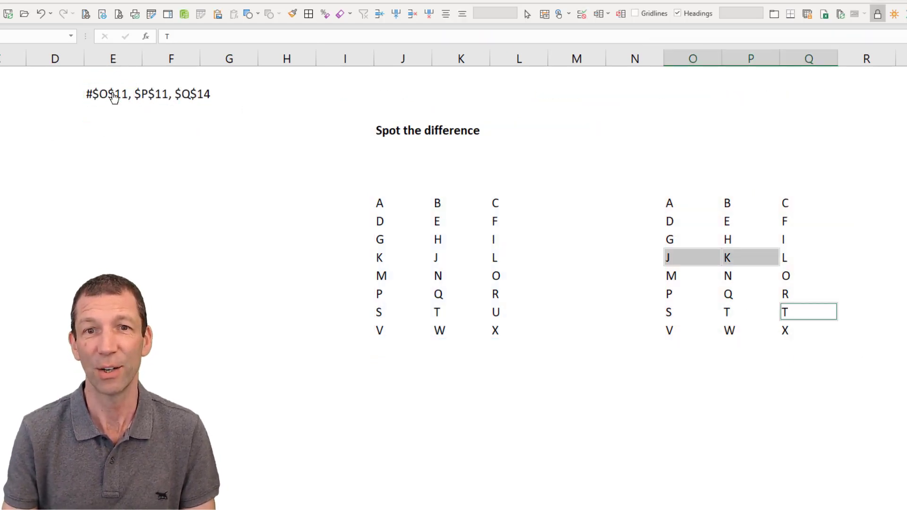
click(1, 1)
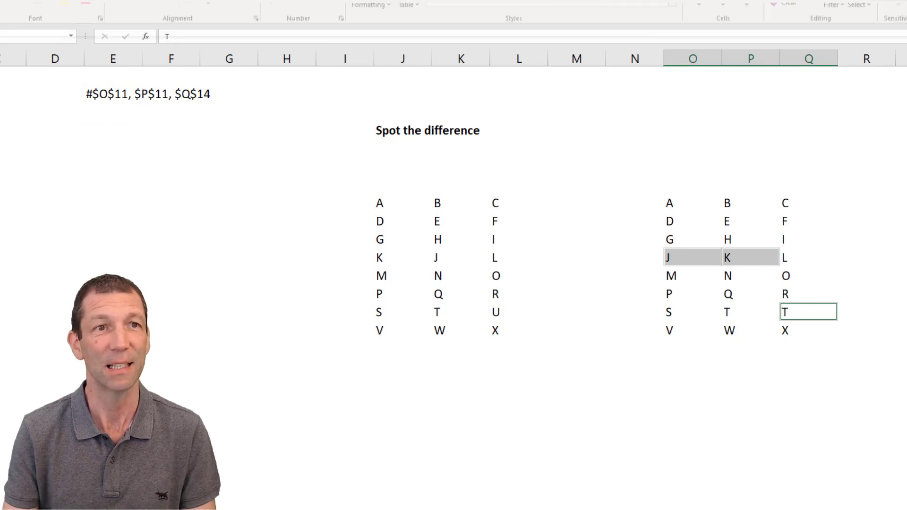
click(68, 34)
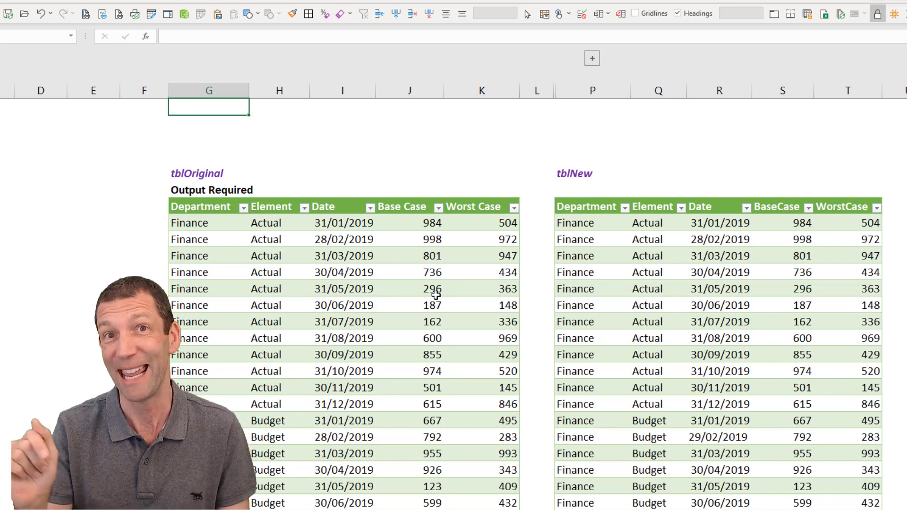
Highlight the header and first rows of tblOriginal, followed by the same area of tblNew, to compare the two layouts
scroll(435, 295, down, 1)
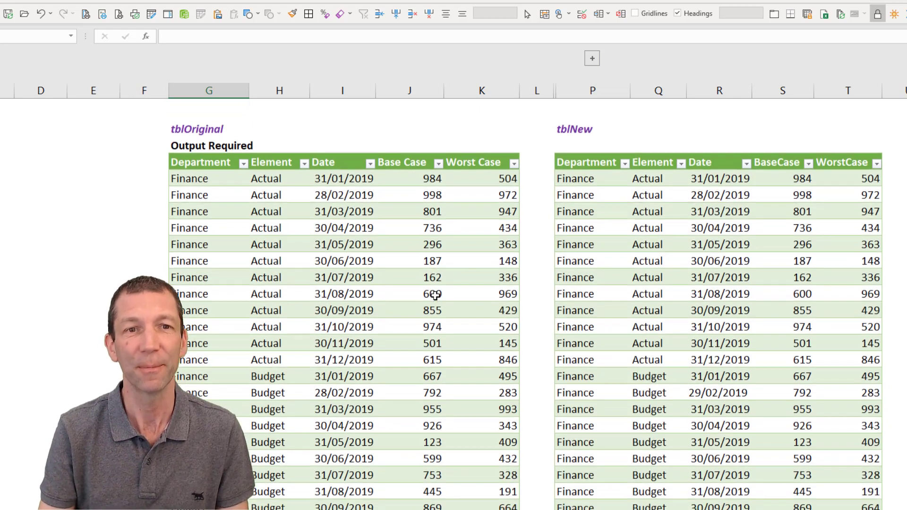
drag(204, 160, 503, 338)
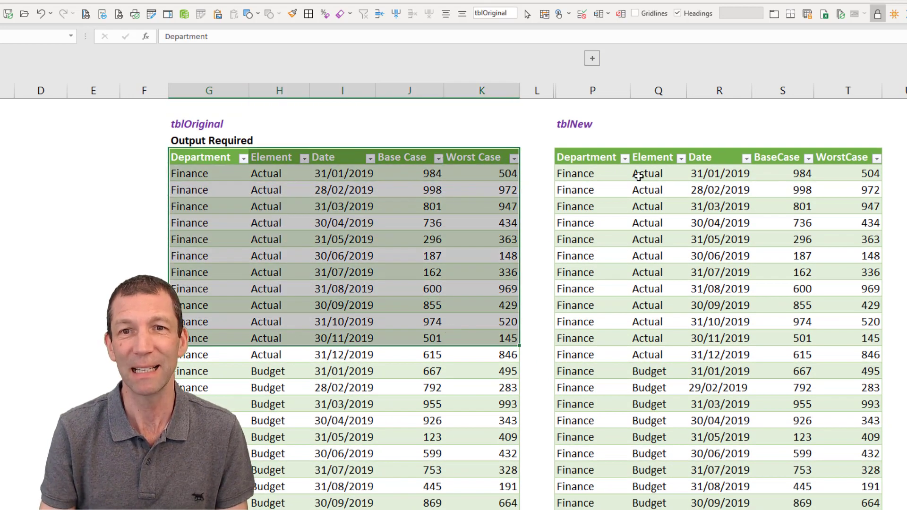
drag(600, 161, 839, 332)
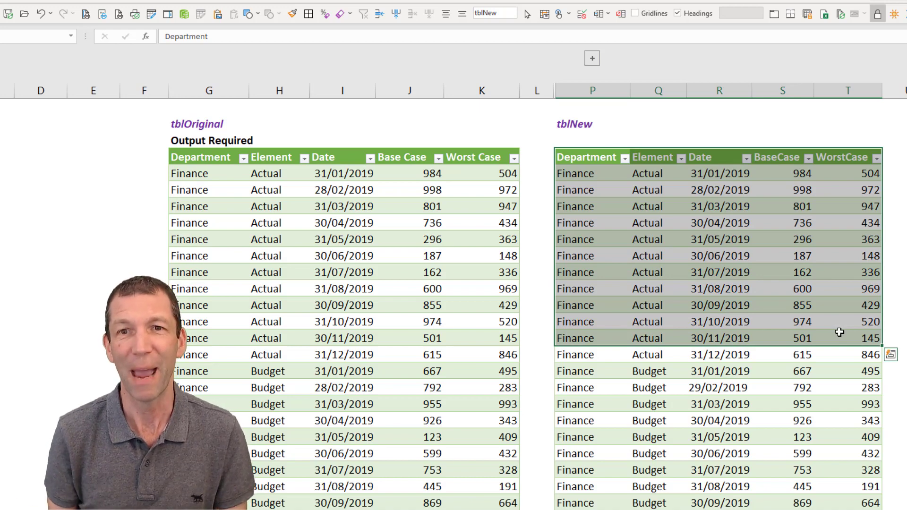
Enter =tblOriginal[#All]=tblNew[#All] in cell W16, beside the tblNew header row
key(Right)
key(Right)
key(Right)
key(Right)
key(Right)
key(Right)
key(Right)
key(Right)
key(Right)
key(Right)
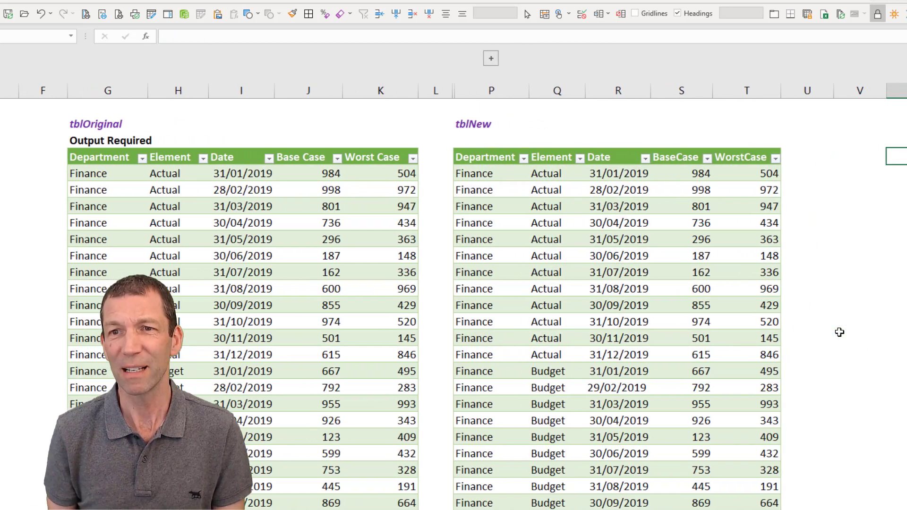
key(Left)
key(Left)
key(Left)
key(Left)
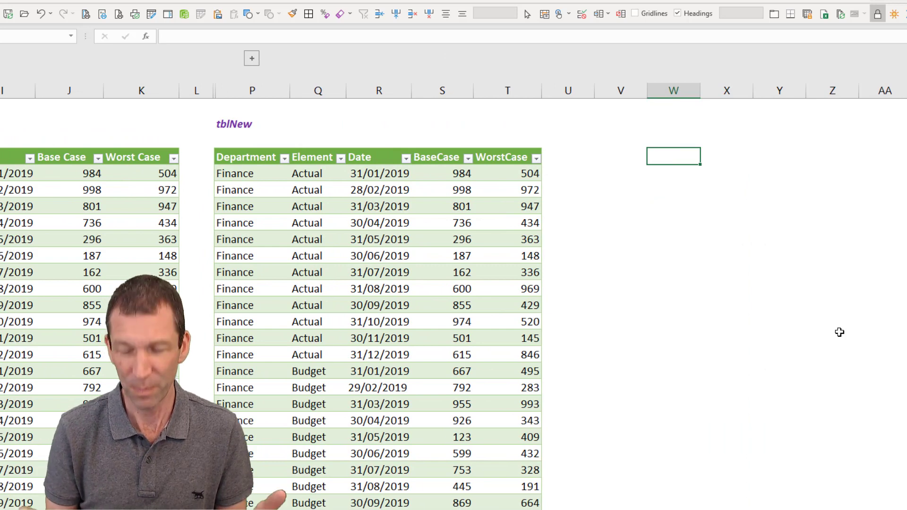
text(=)
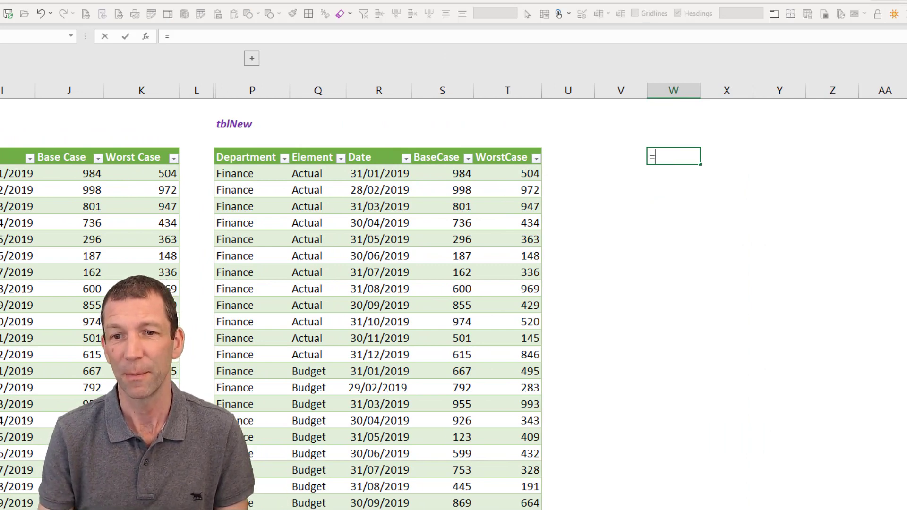
scroll(841, 169, left, 3)
scroll(782, 169, right, 1)
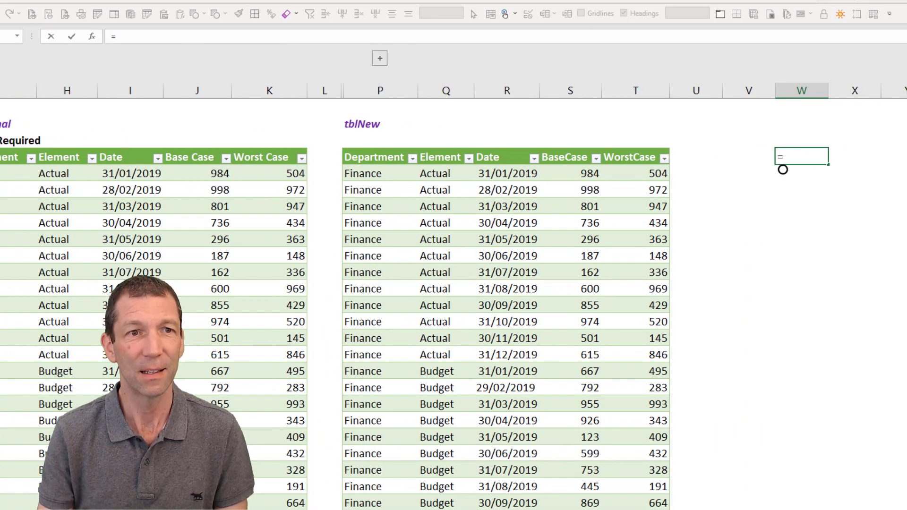
text(tblOriginal[#All])
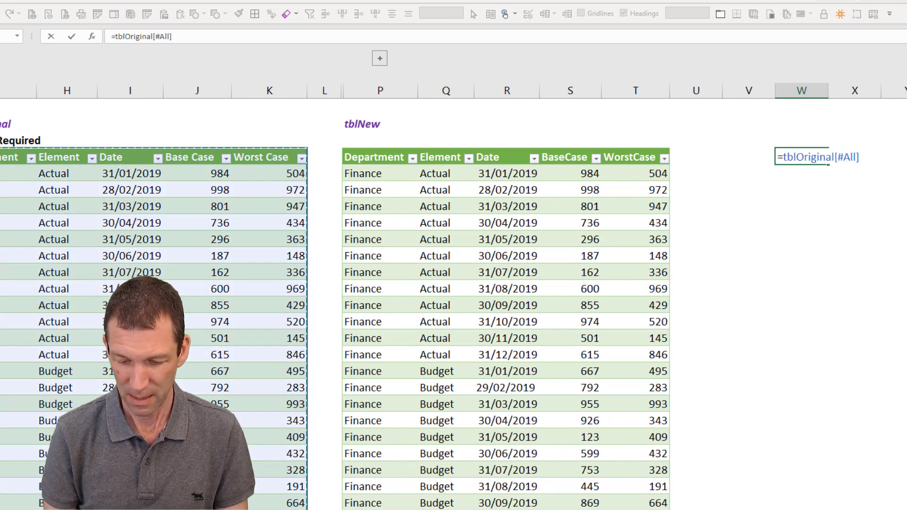
text(=)
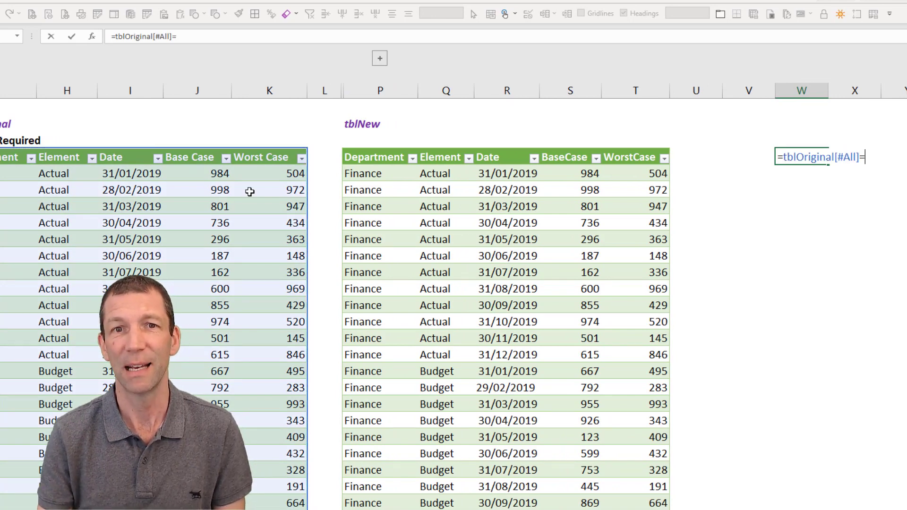
click(351, 149)
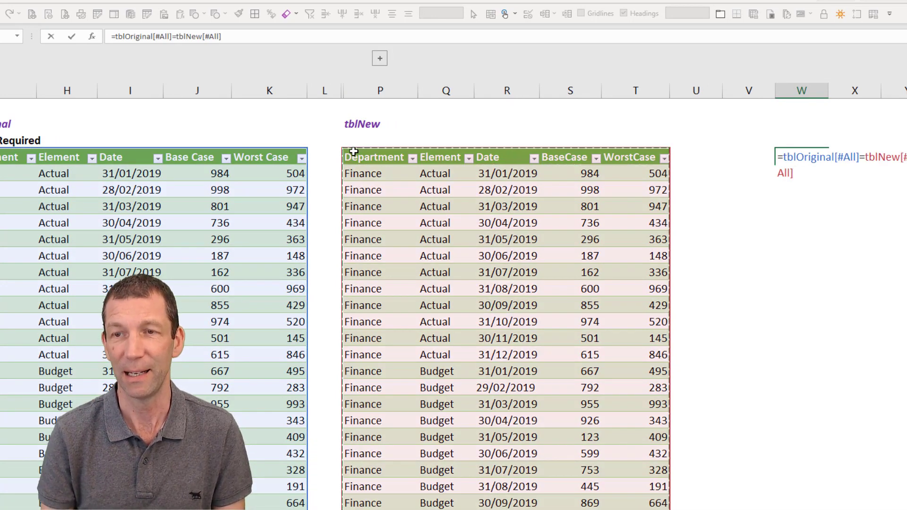
key(ctrl+Return)
Examine the header row of the spilled comparison array across to column AA for mismatches between the tables
key(Right)
key(Right)
key(Right)
key(Right)
key(Right)
key(Right)
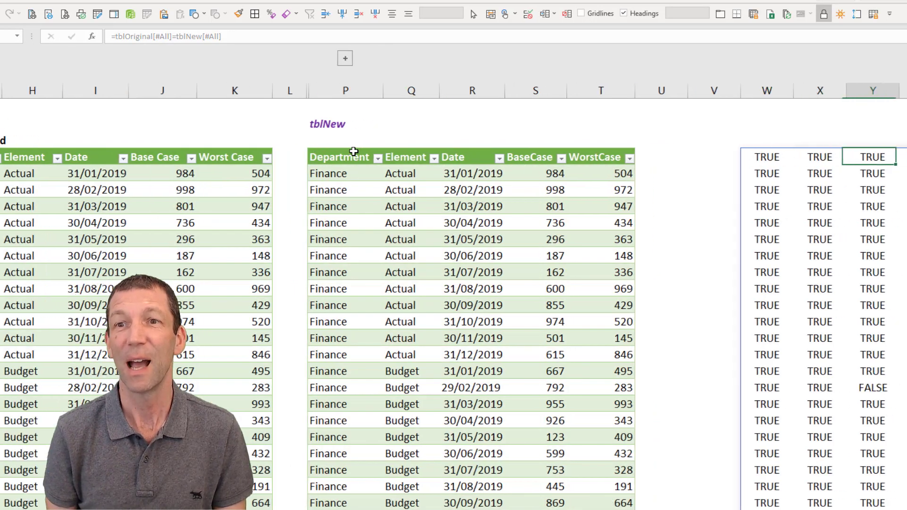
key(Left)
key(Left)
key(Left)
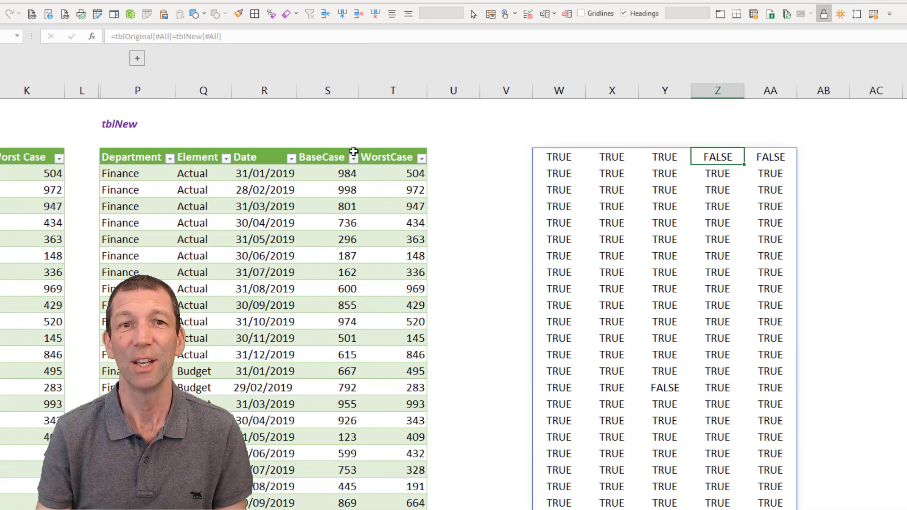
click(772, 160)
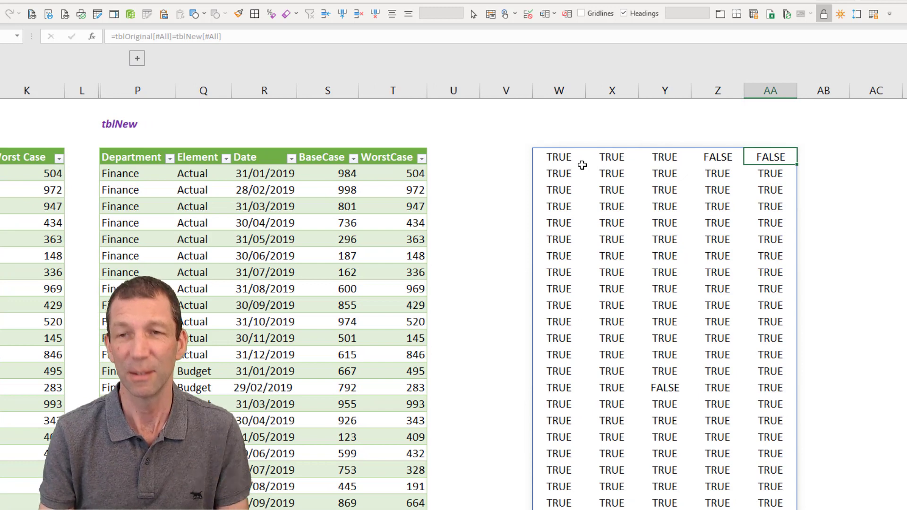
Examine the lower rows of the spilled comparison array, selecting the mismatched cell in column Y
scroll(611, 247, down, 2)
click(662, 337)
scroll(661, 335, up, 3)
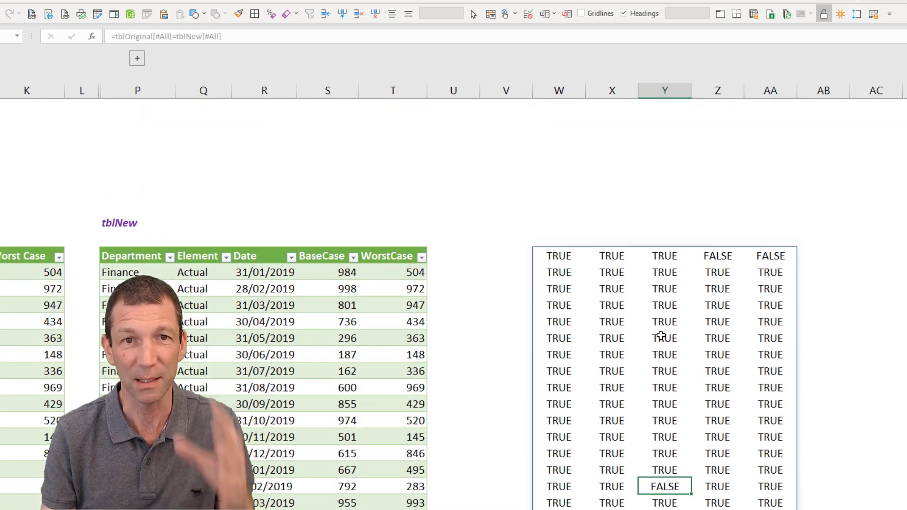
Change the formula in W16 to =tblOriginal[#All]<>tblNew[#All] so that differences return TRUE
click(565, 257)
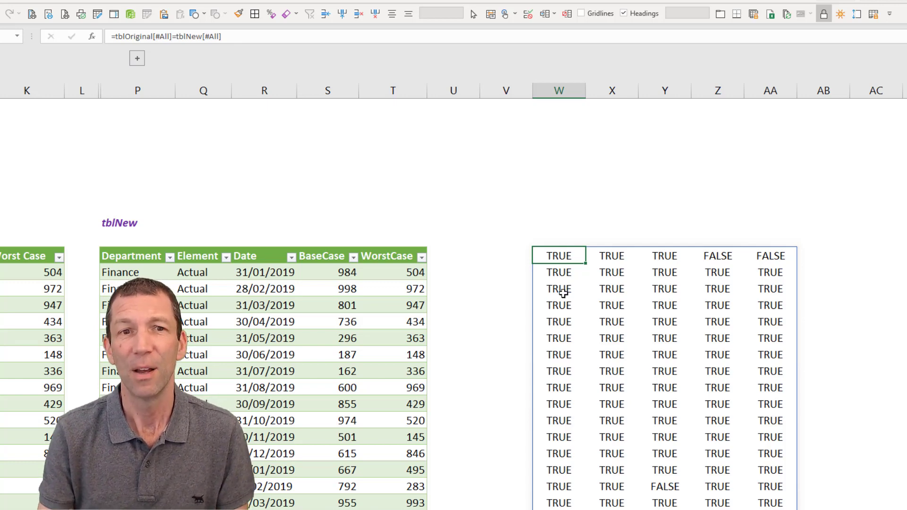
double_click(552, 256)
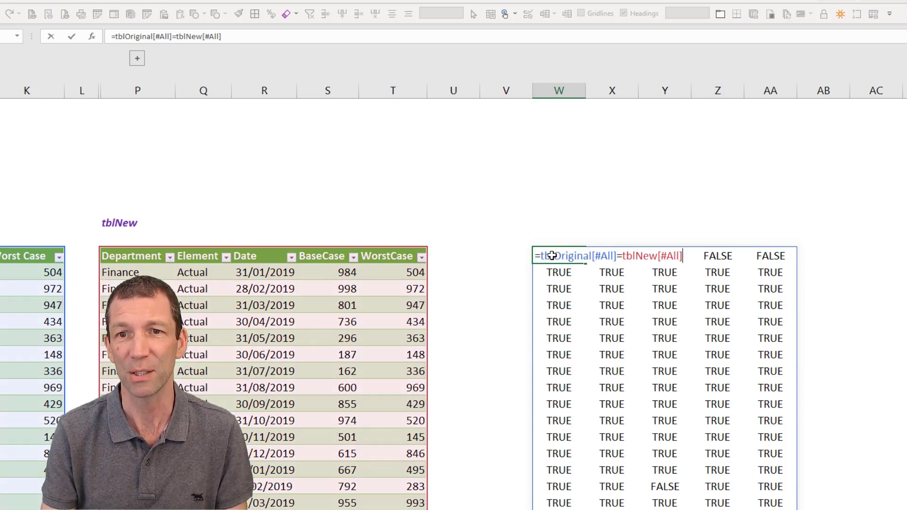
double_click(619, 257)
text(<>)
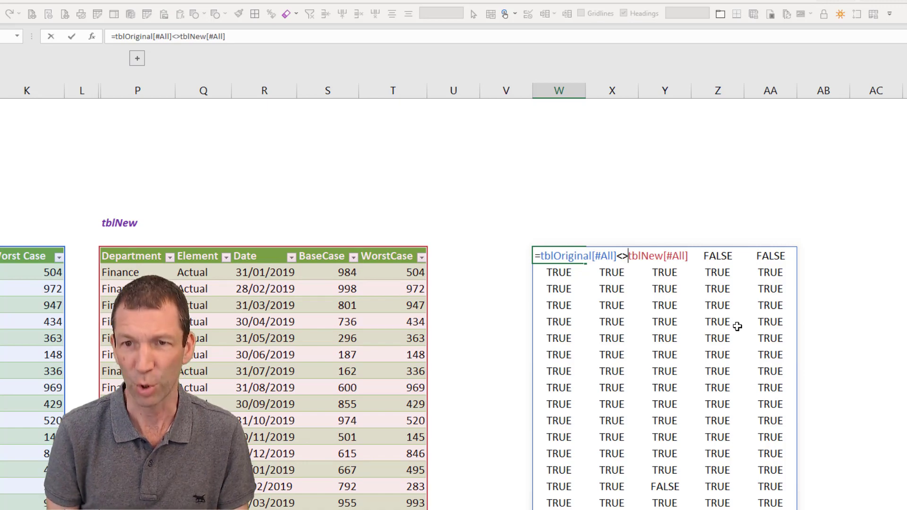
key(ctrl+Return)
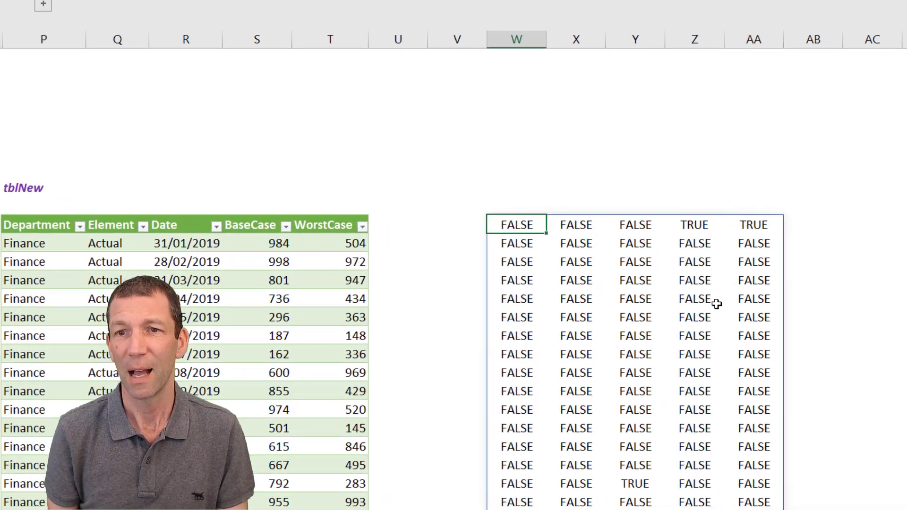
Examine the header row of the updated comparison array from column W across to column Z
key(Right)
key(Right)
key(Right)
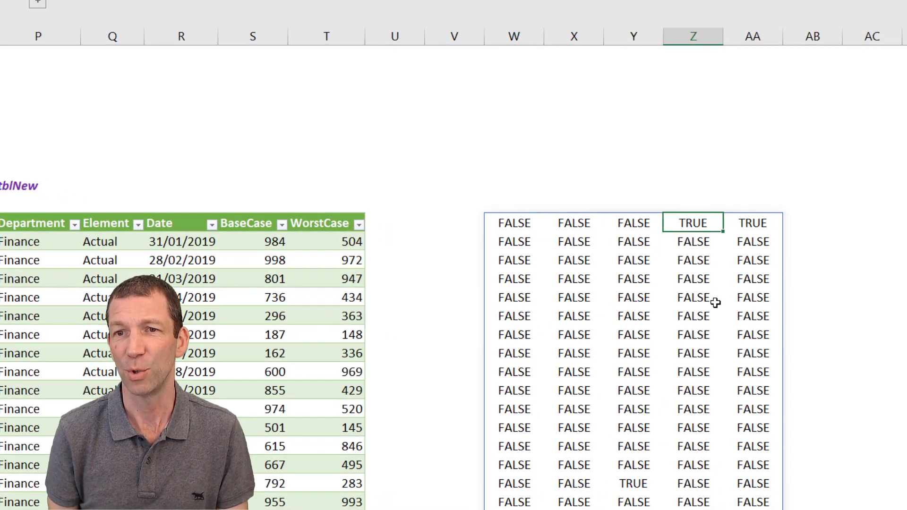
Convert the array to ones and zeros by changing W16 to =(tblOriginal[#All]<>tblNew[#All])*1
key(Left)
key(Left)
key(Left)
key(F2)
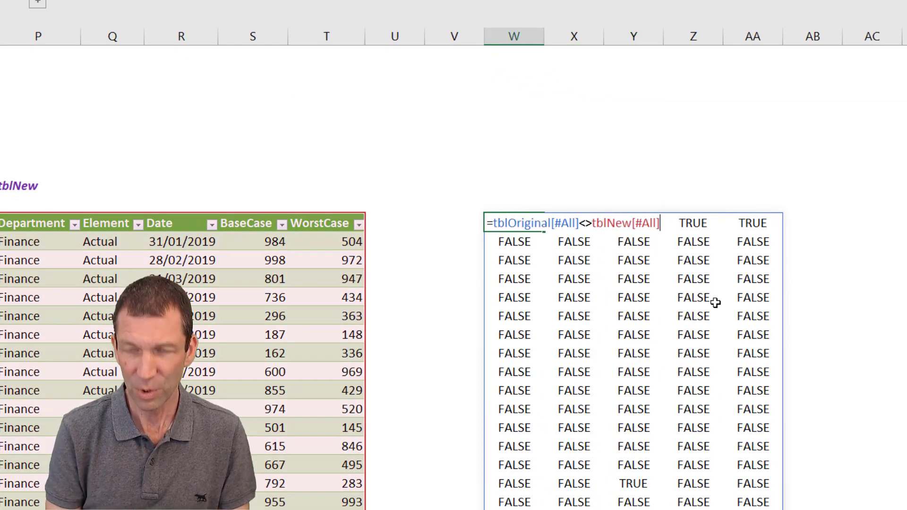
text())
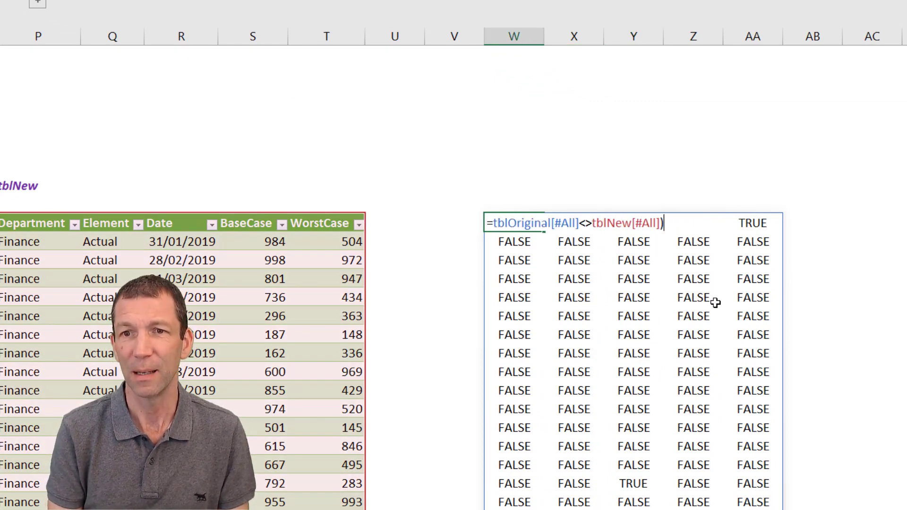
click(493, 222)
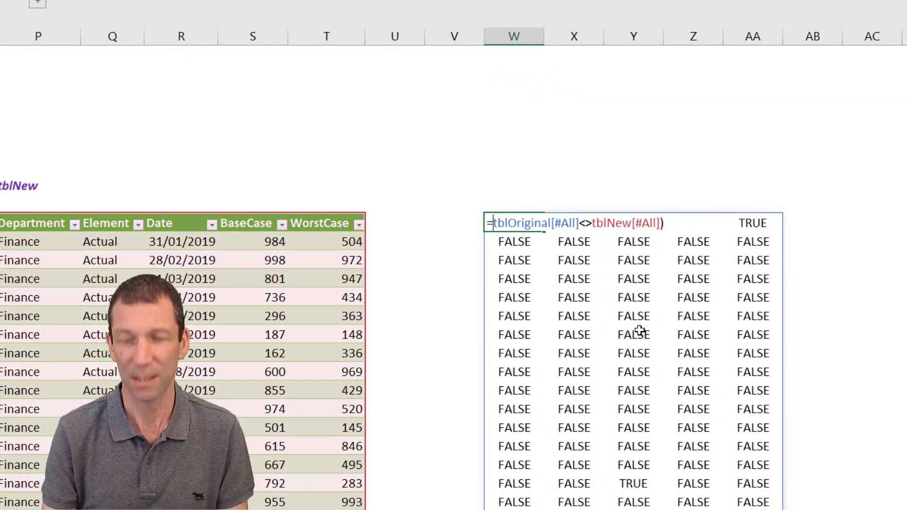
click(673, 222)
text(*)
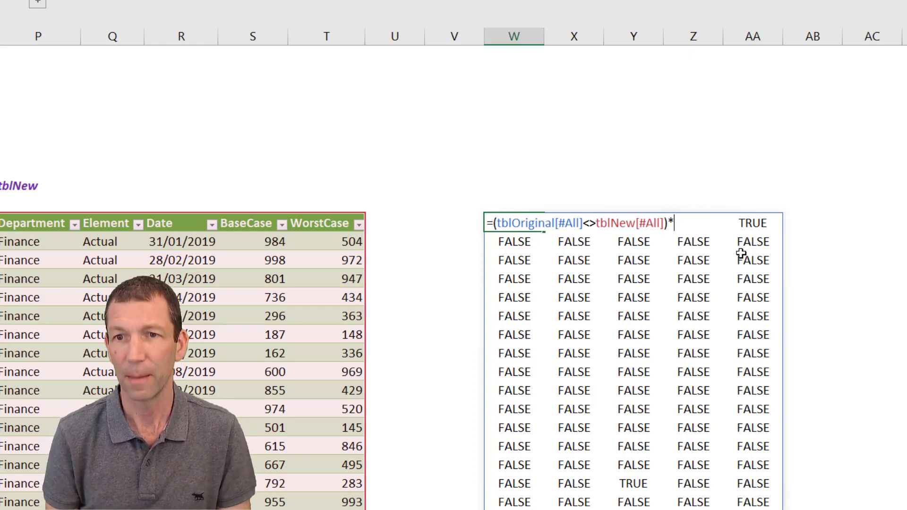
text(1)
key(ctrl+Return)
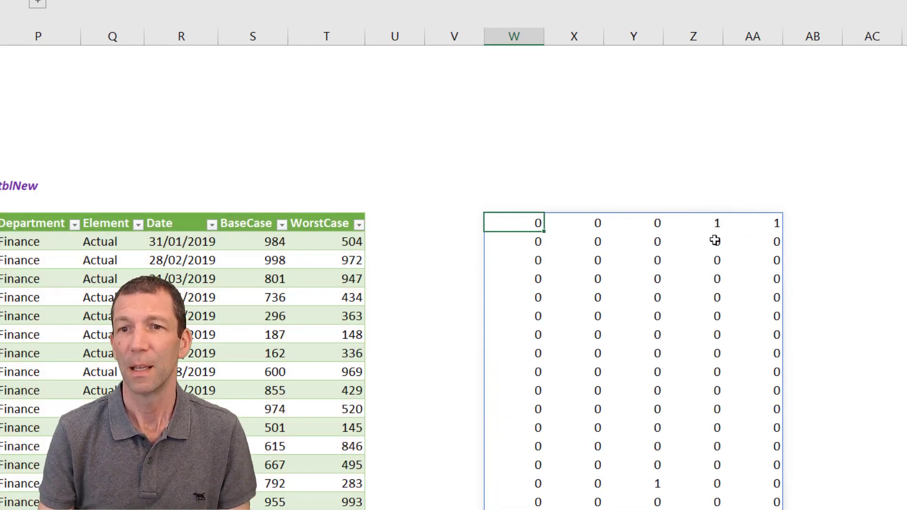
Wrap the multiplied comparison in W16 in a SUM function to count the differences between the tables
key(F2)
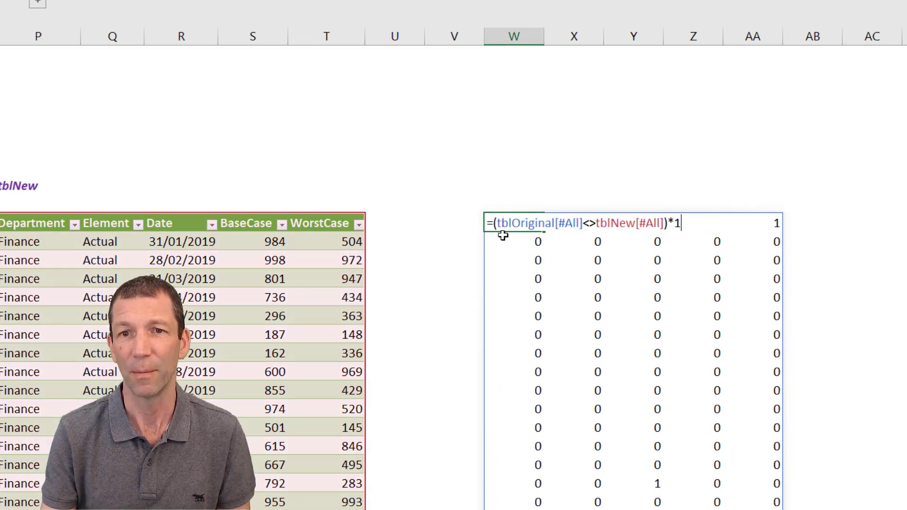
click(493, 224)
text(SUM()
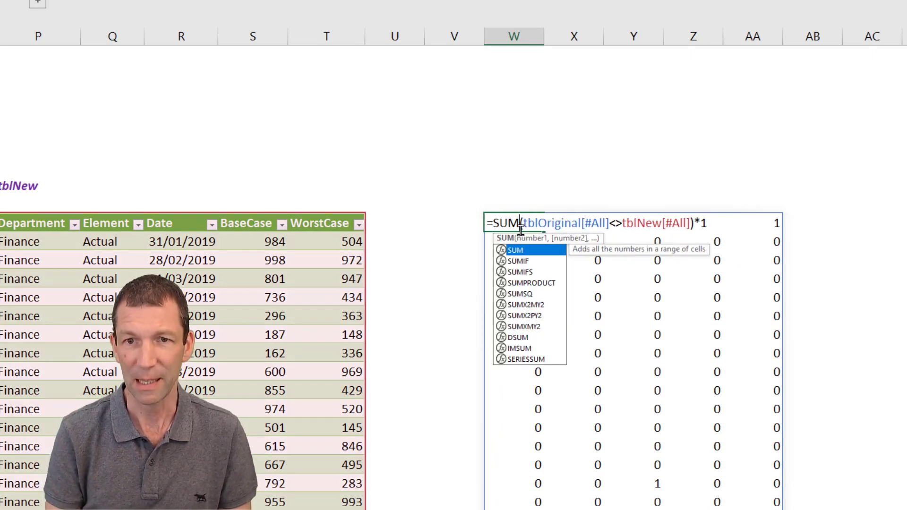
click(731, 223)
key(ctrl+Return)
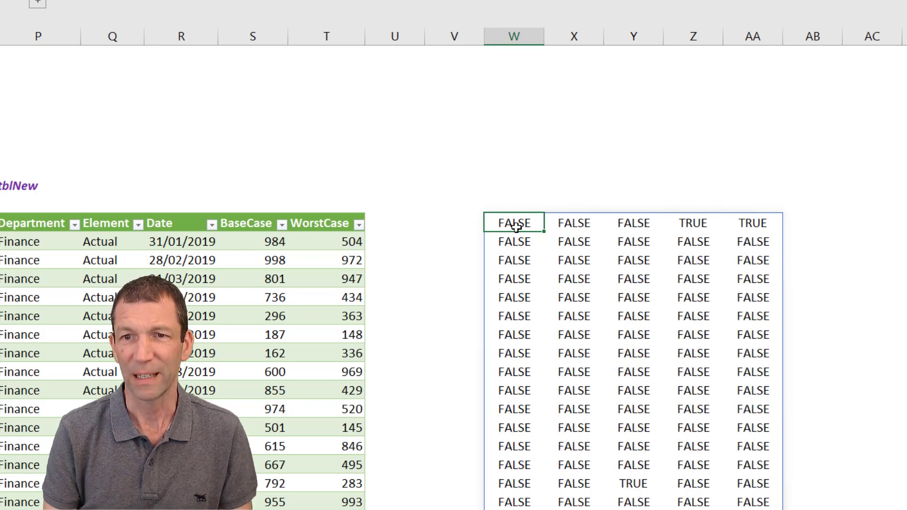
Inspect the comparison formula in W16 and its table references, leaving it without edits
key(F2)
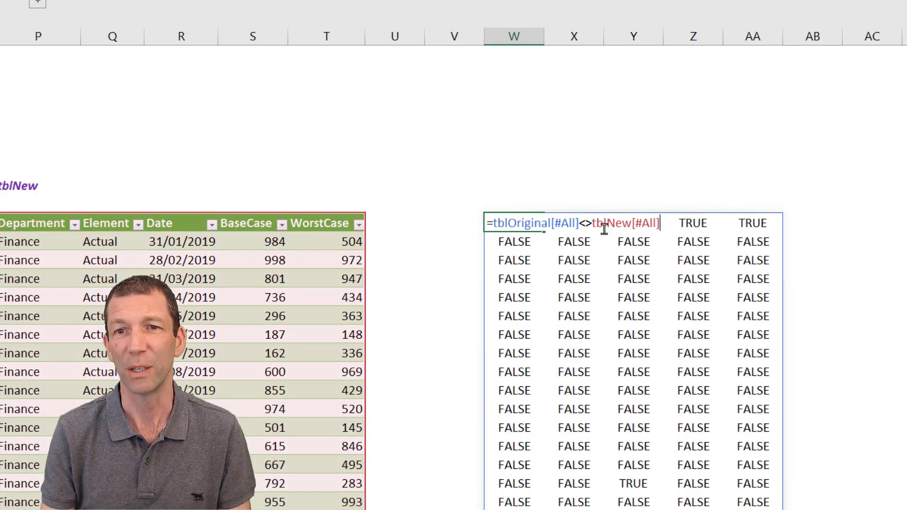
key(Escape)
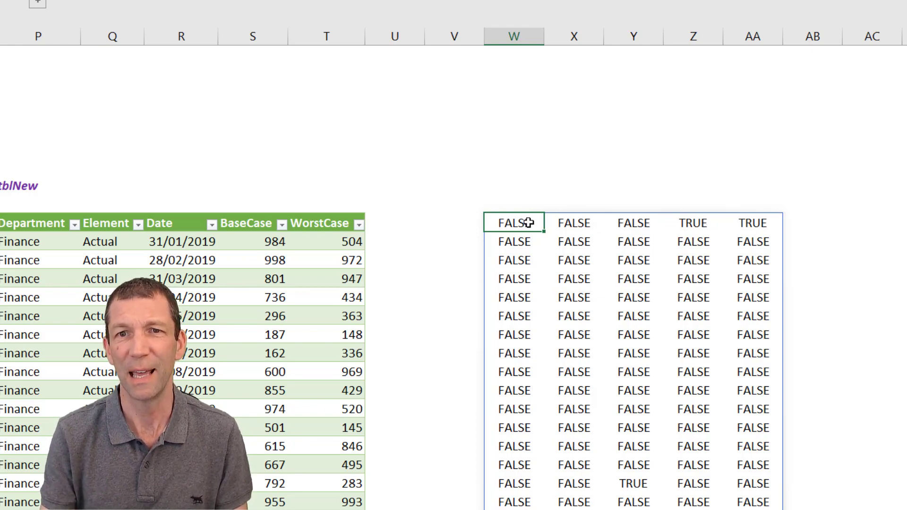
scroll(527, 208, down, 2)
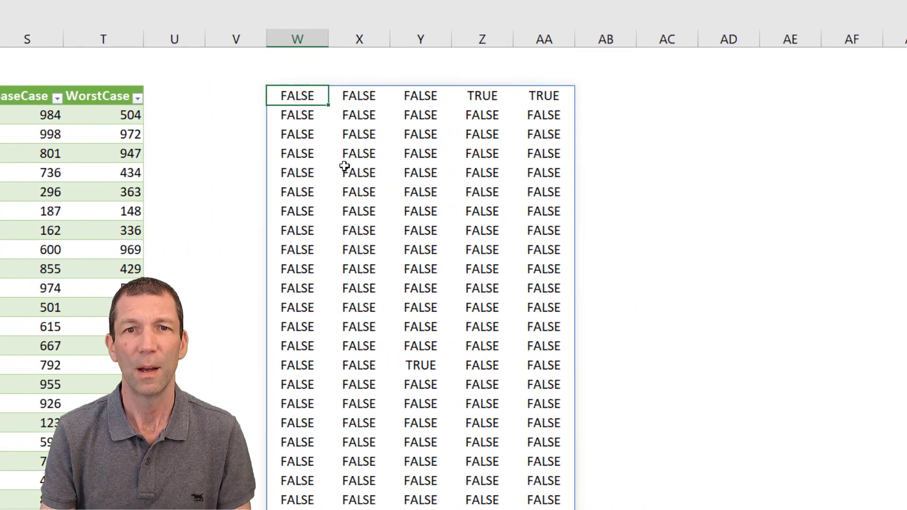
Change the formula in W16 to =IF(tblOriginal[#All]<>tblNew[#All]=TRUE,1,"")
double_click(296, 90)
click(276, 94)
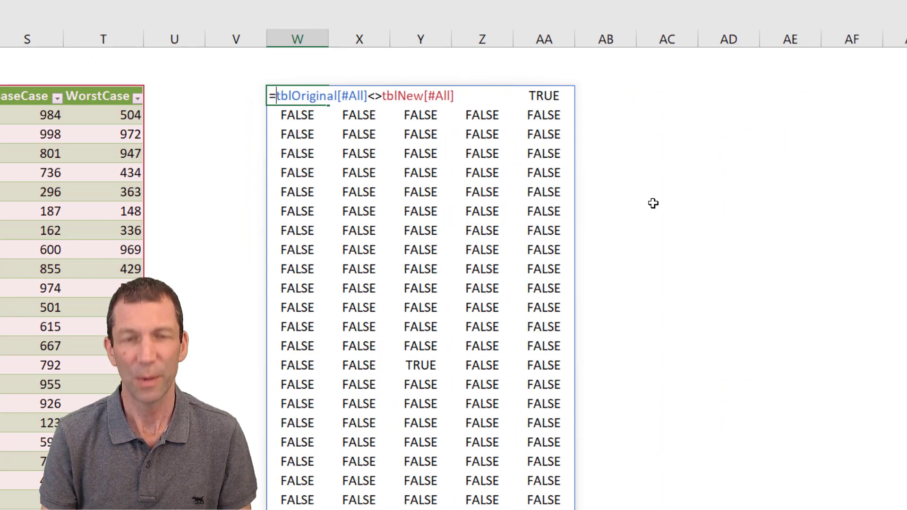
text(IF)
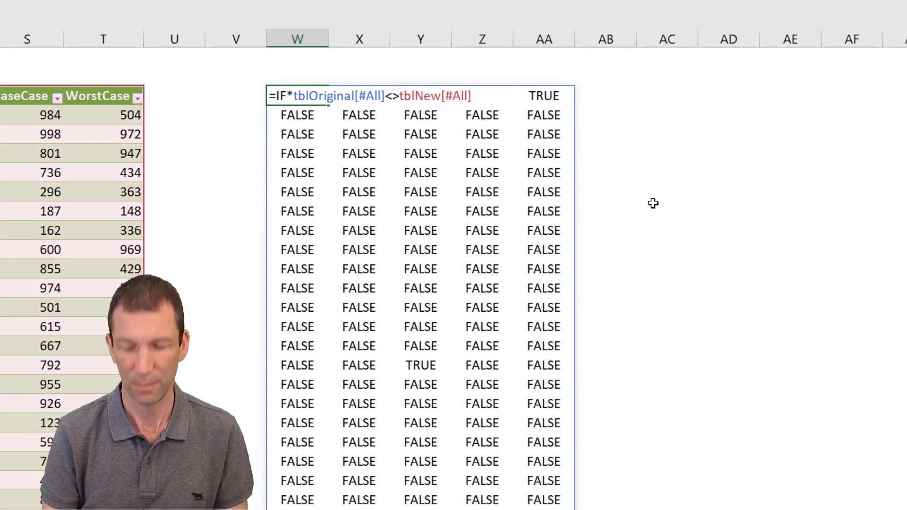
text(()
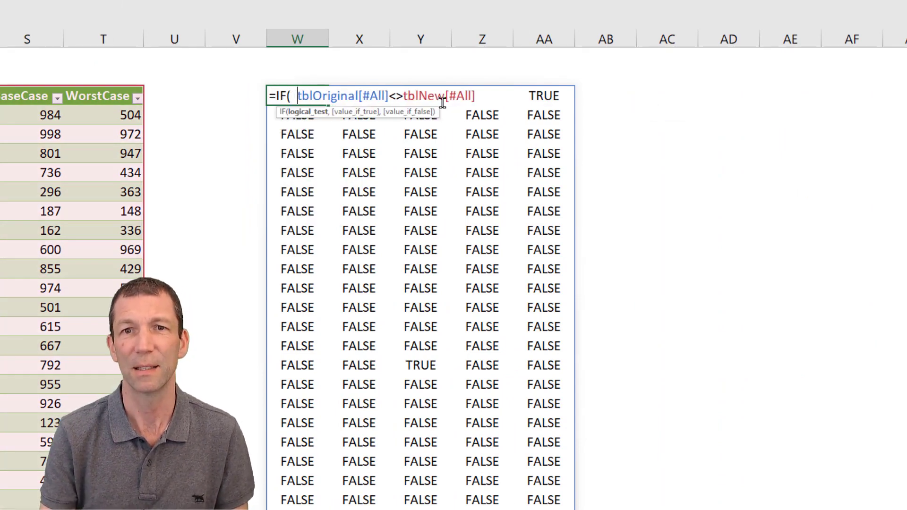
click(488, 92)
text(=)
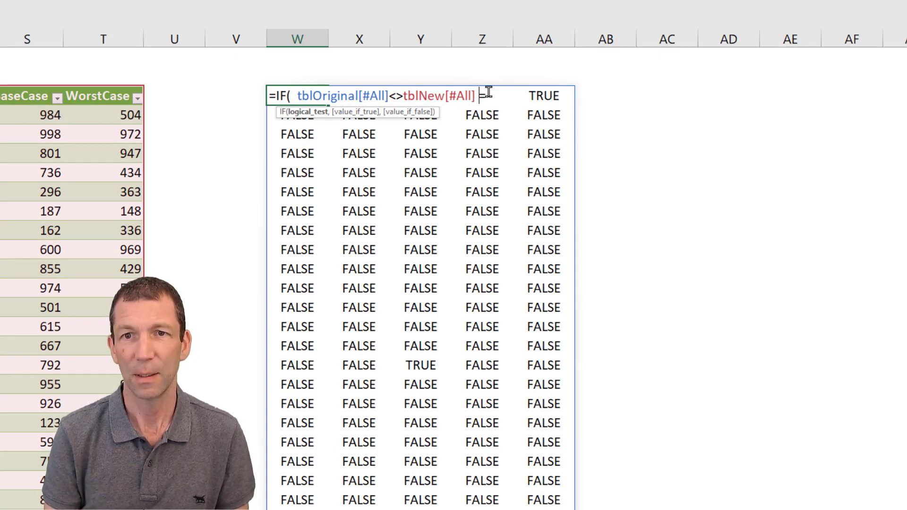
key(BackSpace)
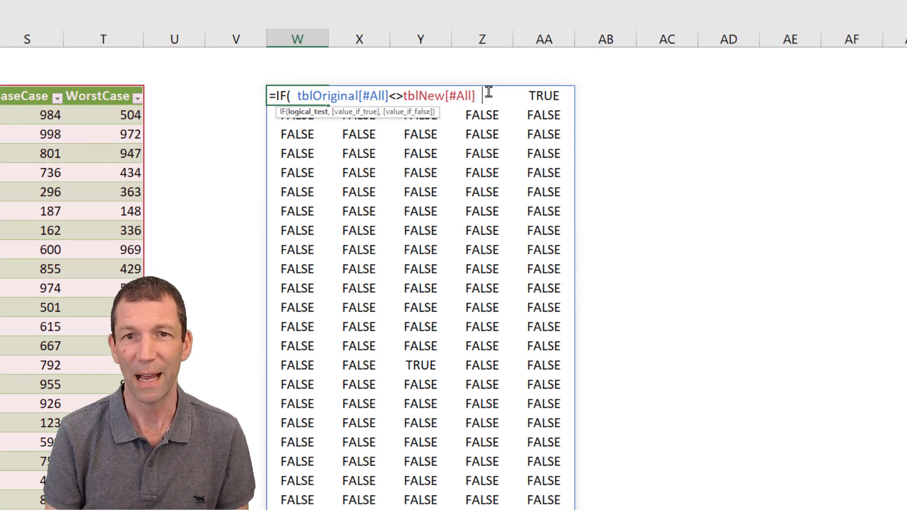
text(=TR)
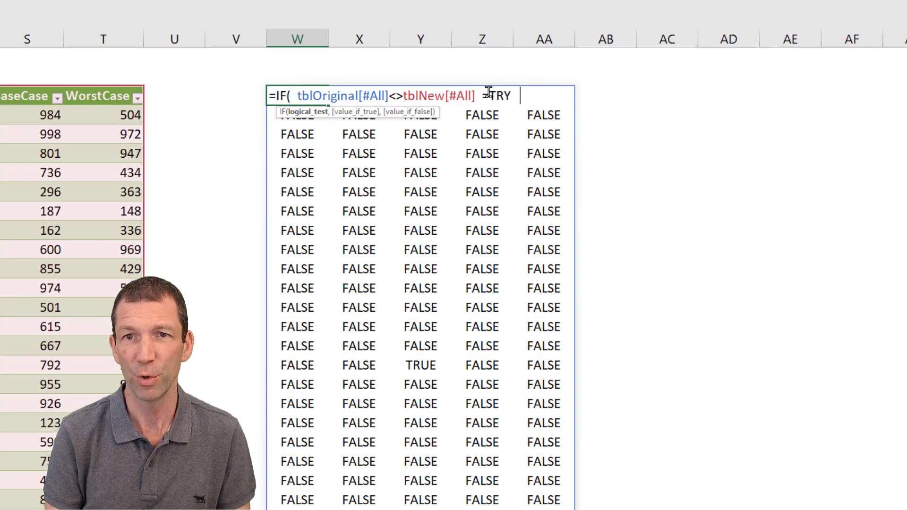
text(UE, )
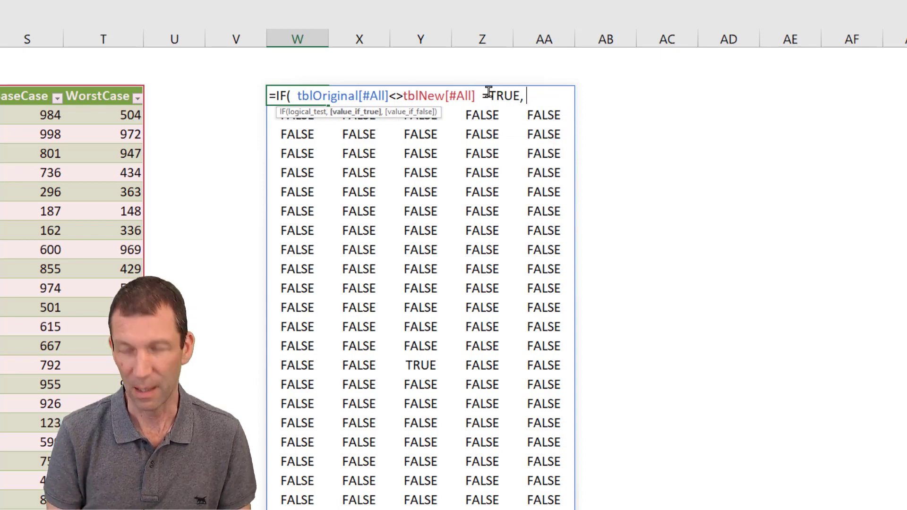
text(1,""))
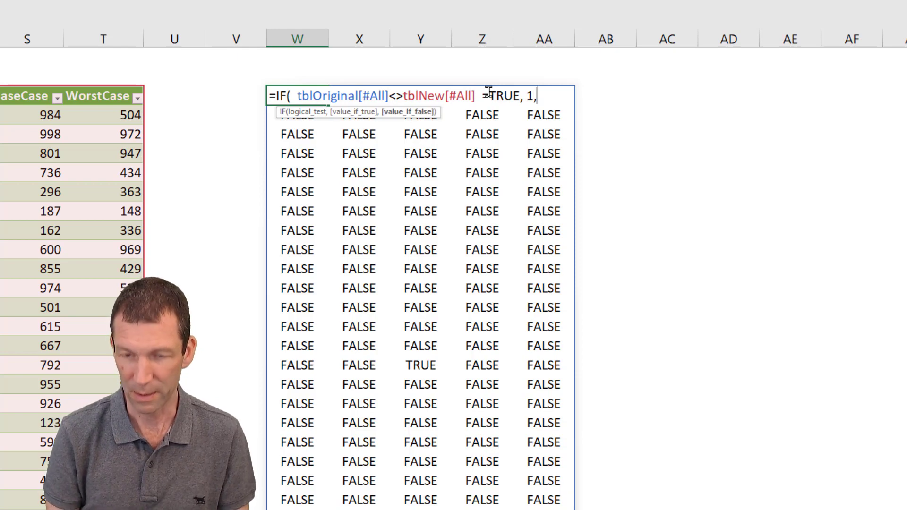
key(Return)
key(Up)
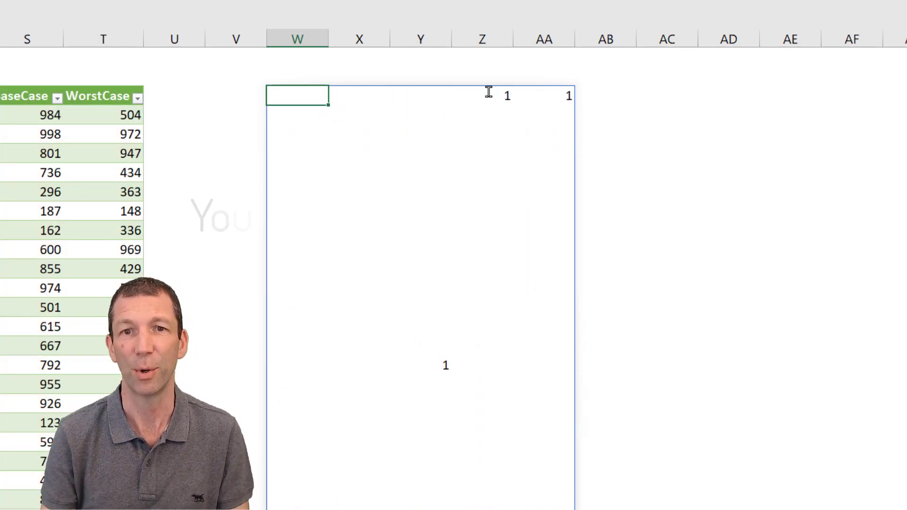
Replace the 1 in the W16 IF formula with an ADDRESS function taking its row number from ROW(tblNew[#All])
scroll(479, 417, down, 1)
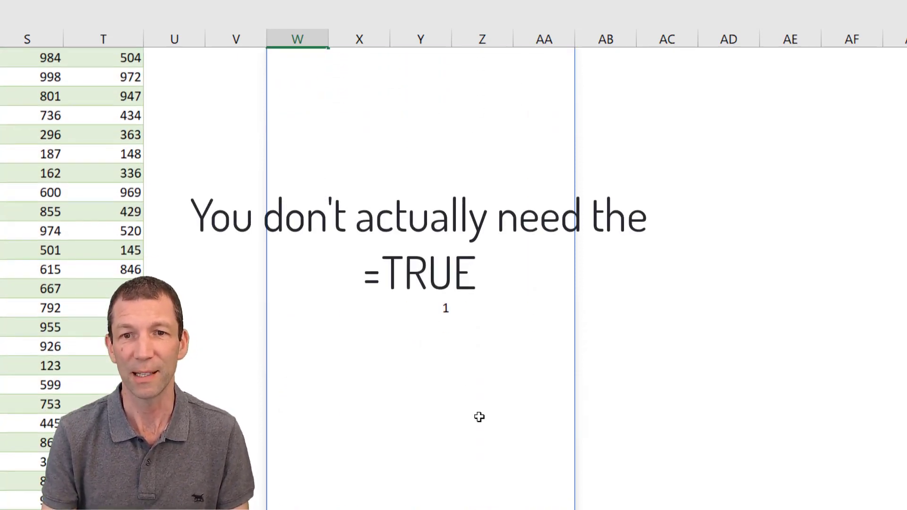
scroll(425, 334, up, 2)
key(F2)
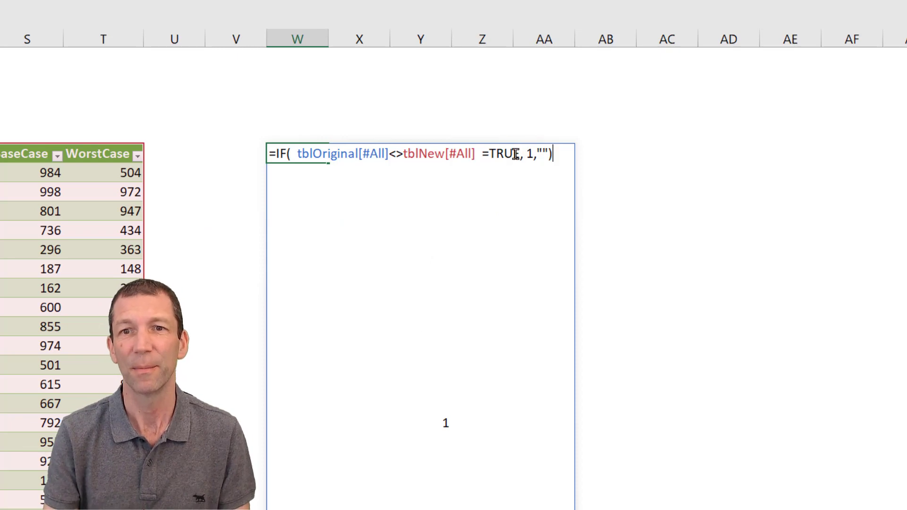
scroll(510, 161, up, 1)
double_click(529, 173)
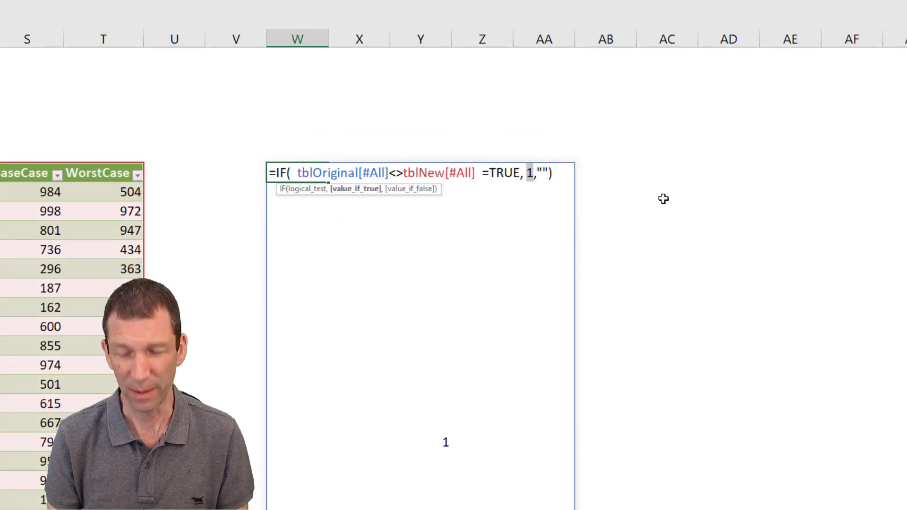
text(ADDRESS)
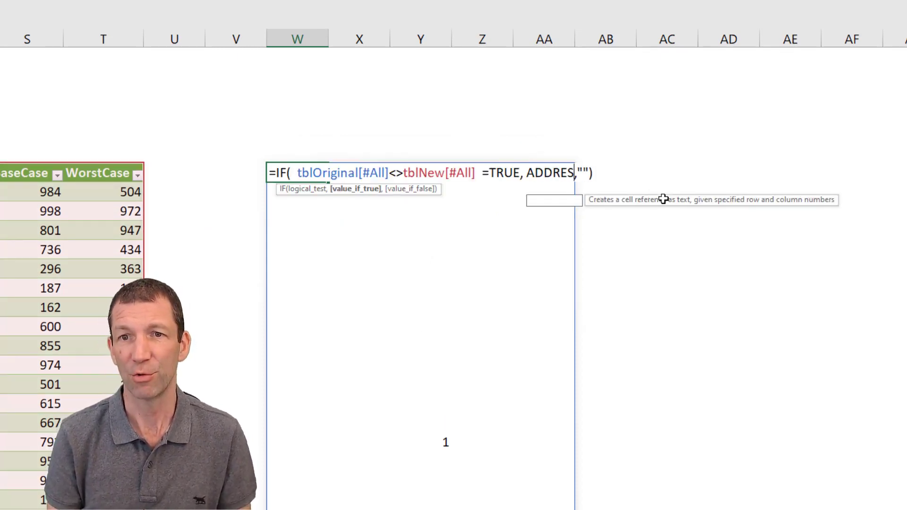
key(Tab)
text(ROW)
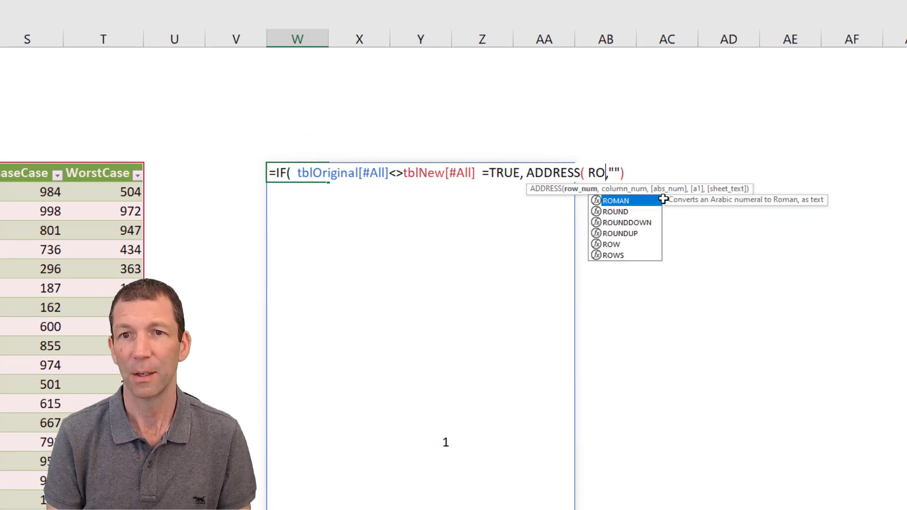
key(Tab)
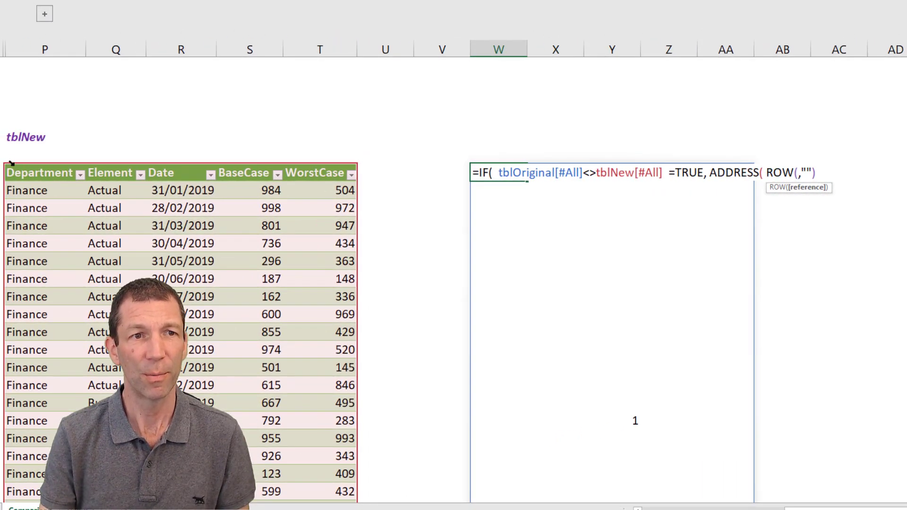
click(11, 163)
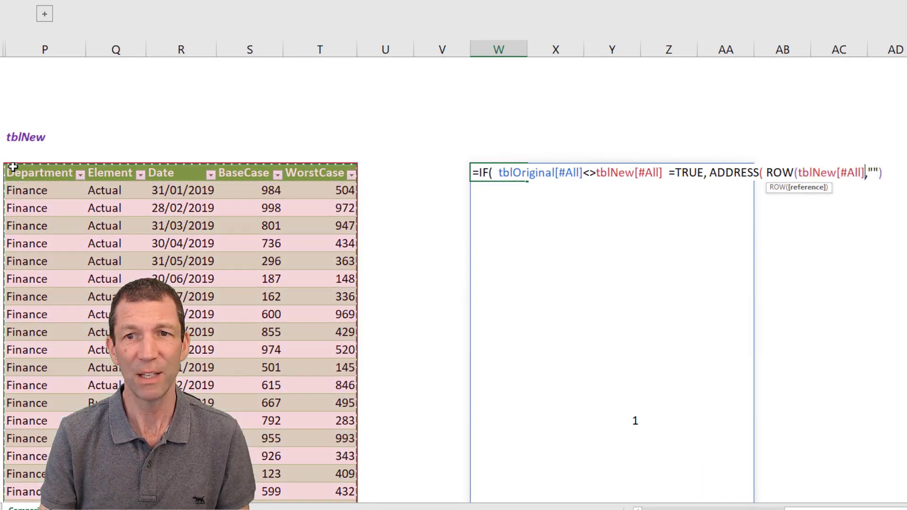
Add COLUMN(tblNew) as the column number of the ADDRESS function and commit the W16 formula
text(),COL)
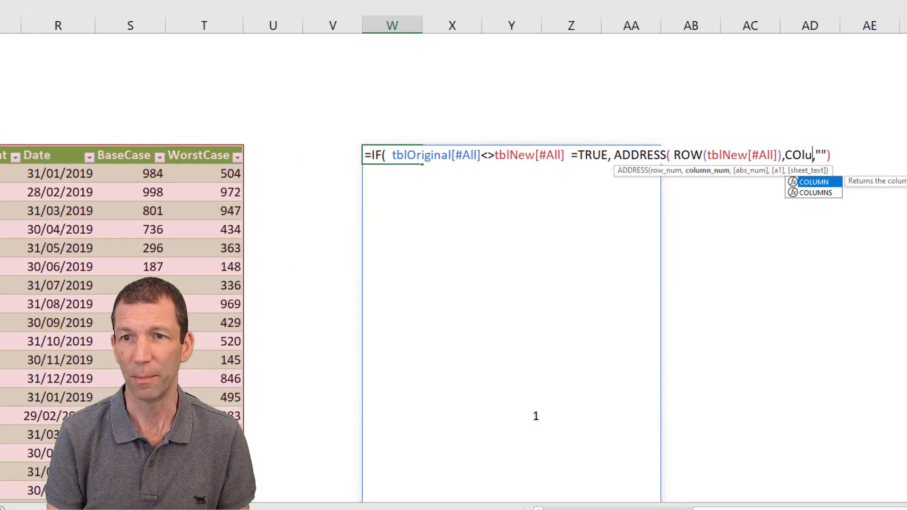
key(Tab)
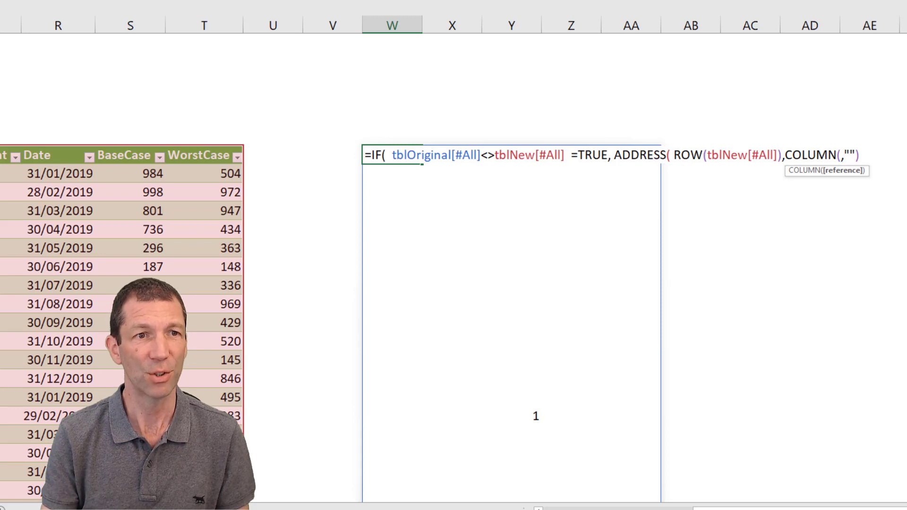
text(tblNew))
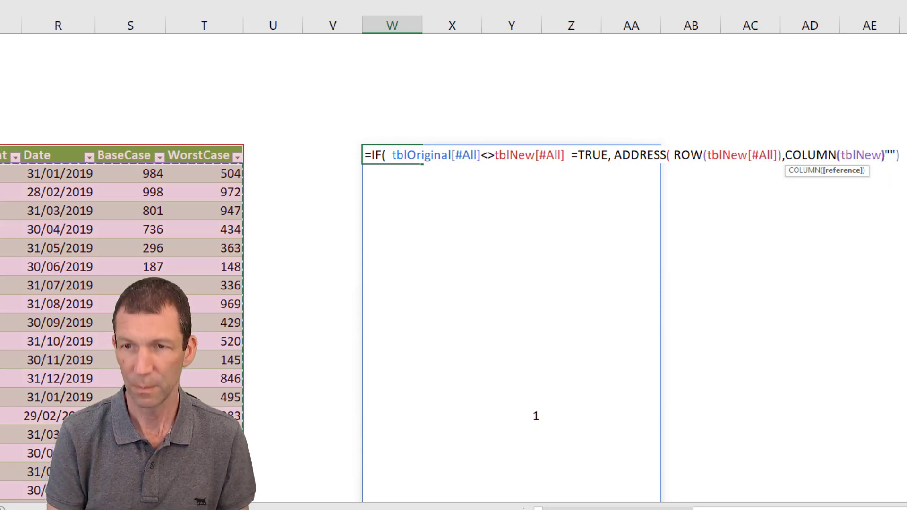
text(),)
key(Return)
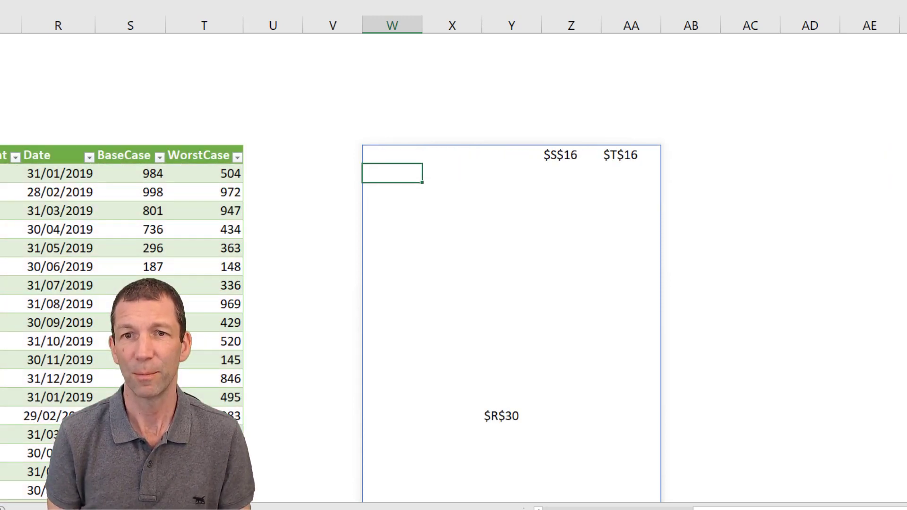
key(Up)
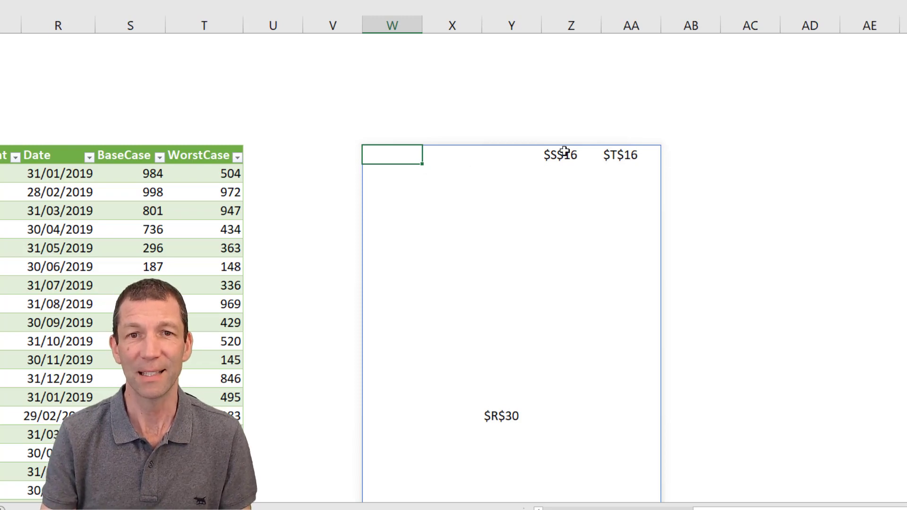
Put a TEXTJOIN function with the delimiter ", " on its own line before the IF in W16
key(F2)
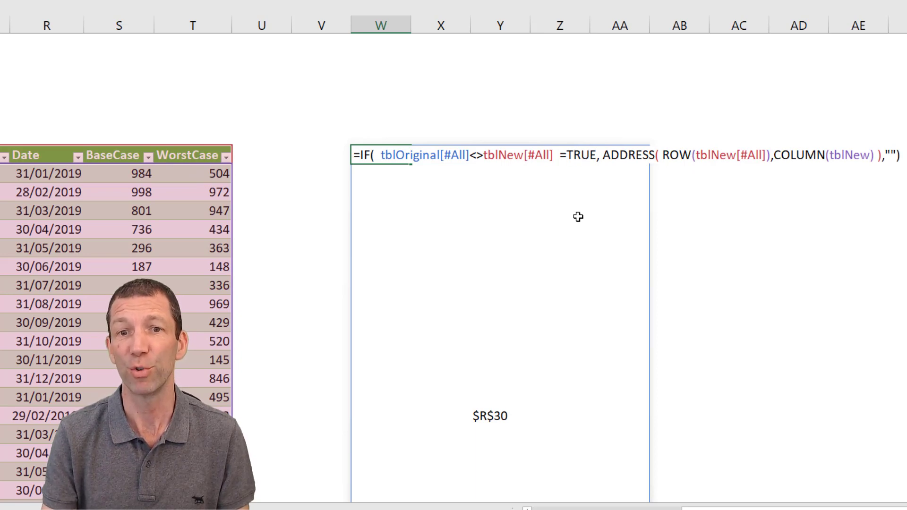
key(Escape)
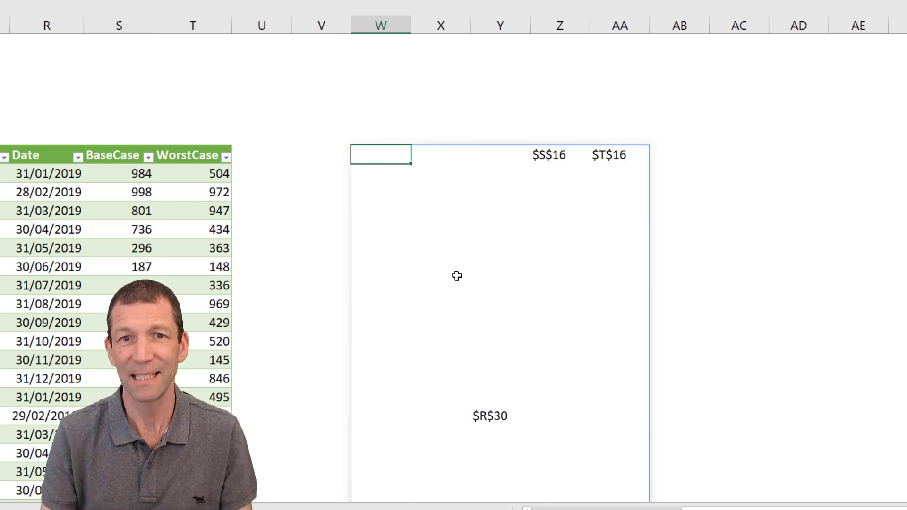
double_click(385, 159)
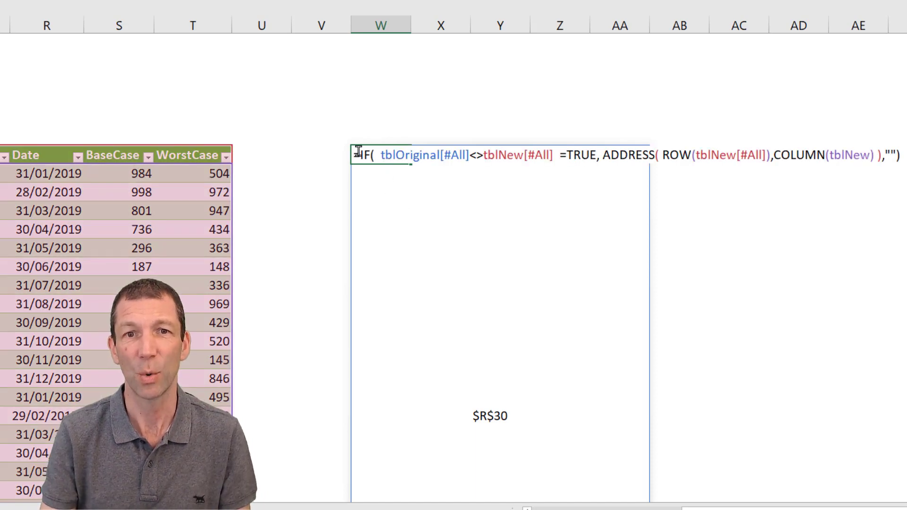
click(358, 151)
key(alt+Return)
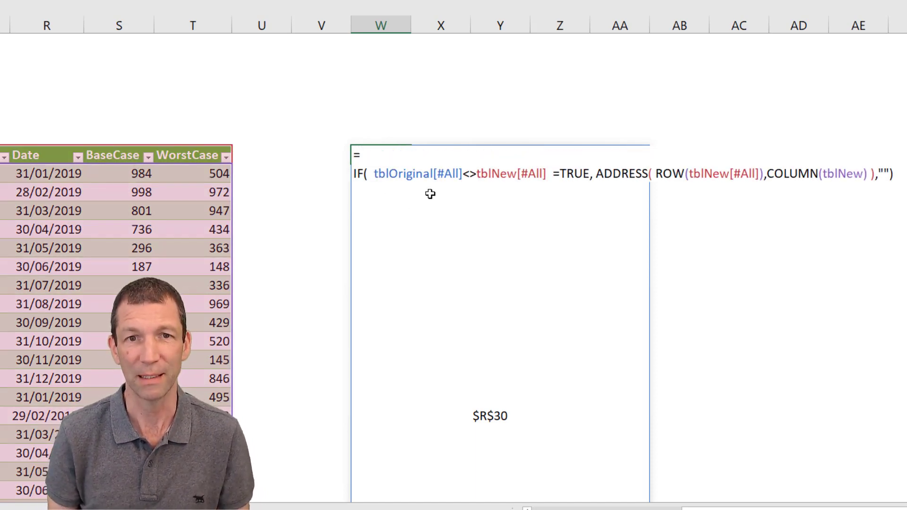
text(TEX)
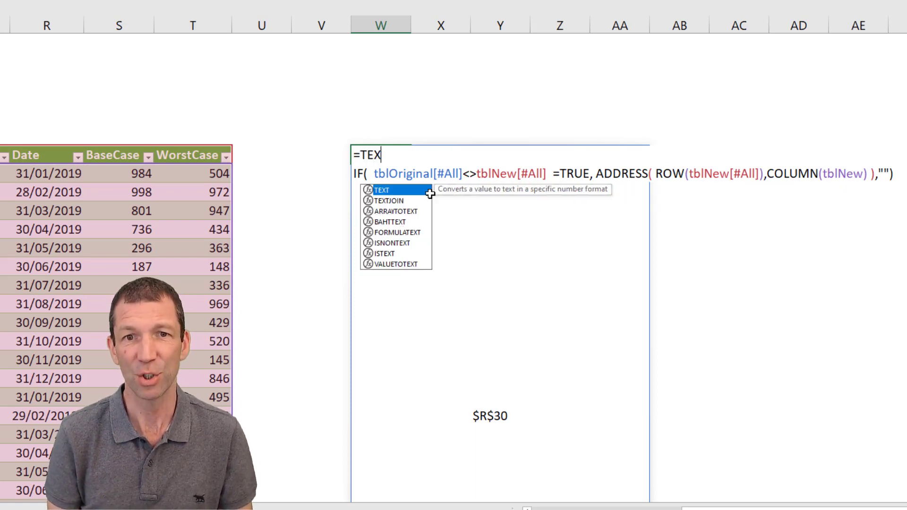
key(Down)
key(Tab)
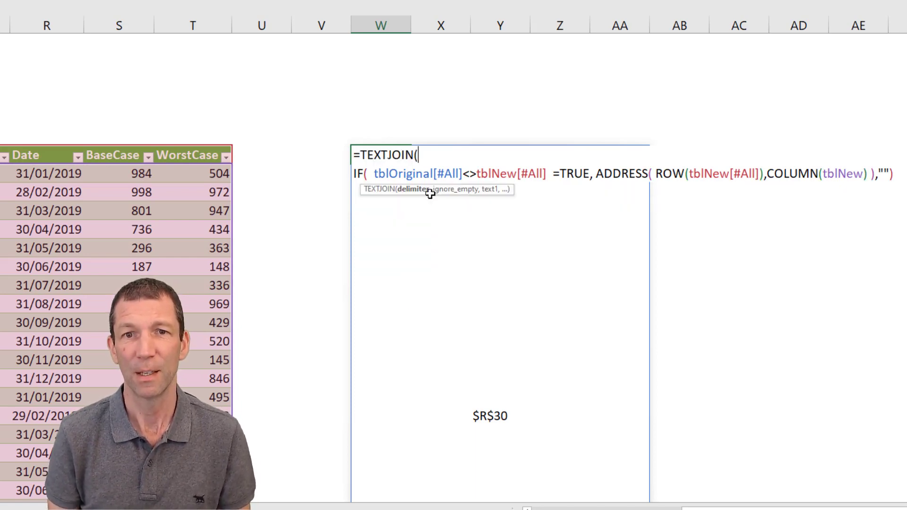
text(")
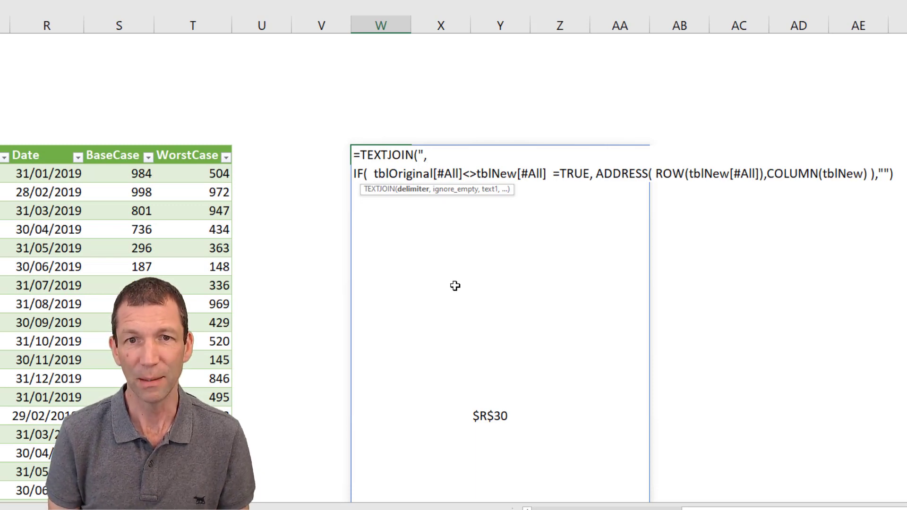
text(, ")
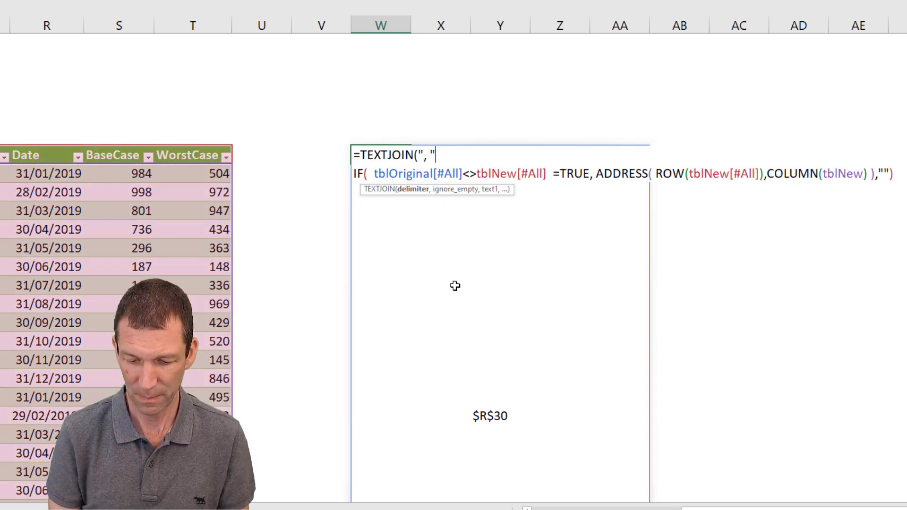
text(,)
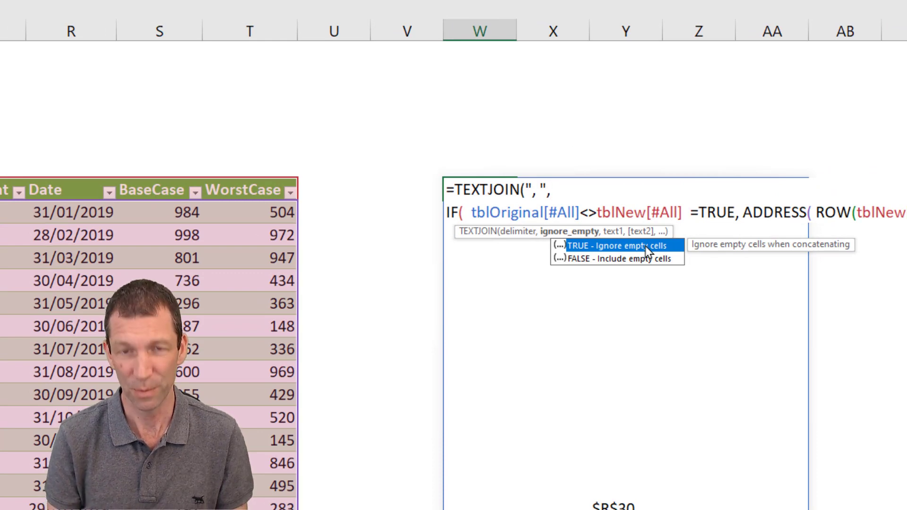
Set TEXTJOIN to ignore empty cells with TRUE, close it on a new line after the IF, and commit the formula
double_click(645, 246)
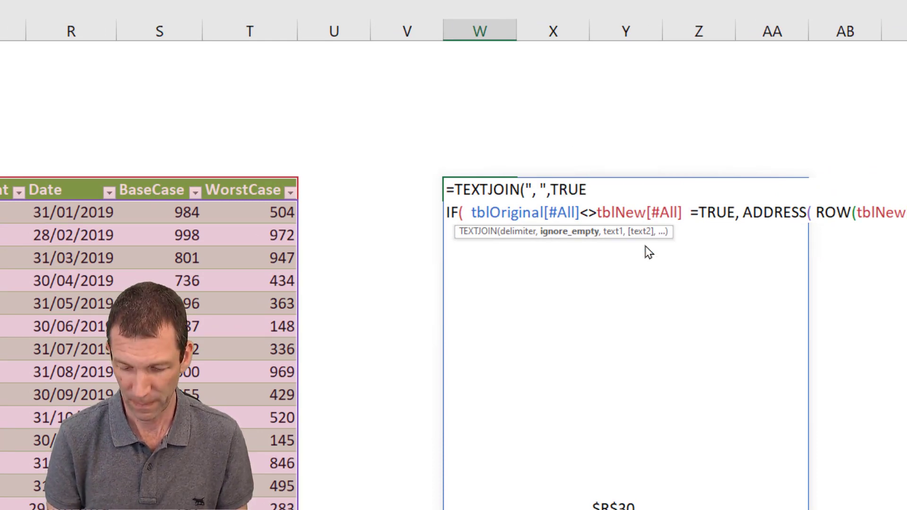
text(,)
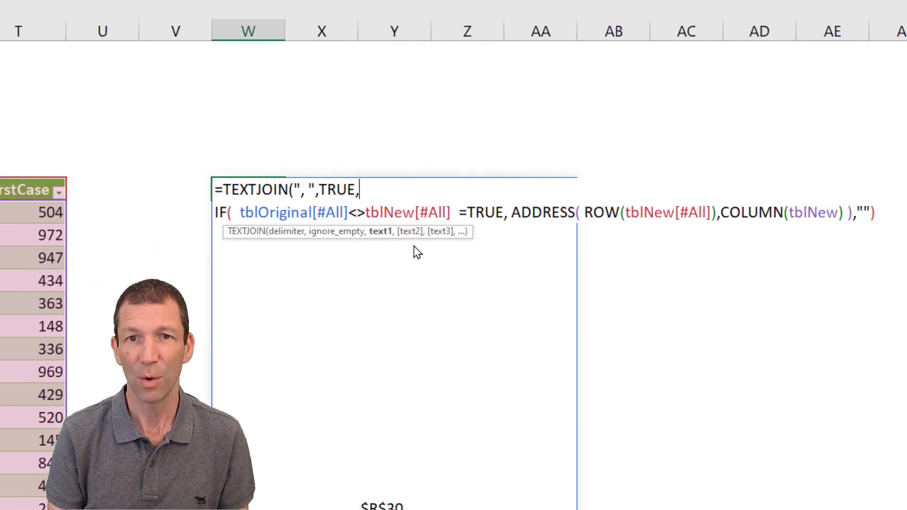
click(880, 211)
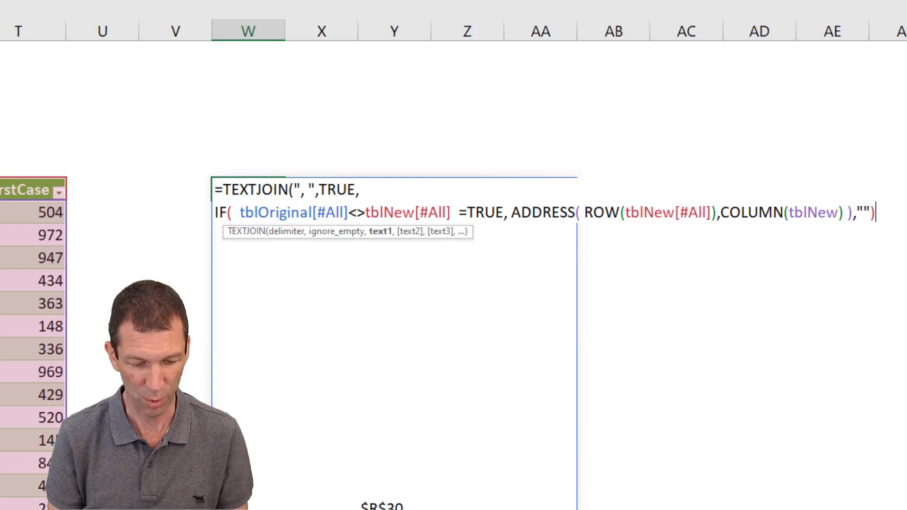
key(alt+Return)
text())
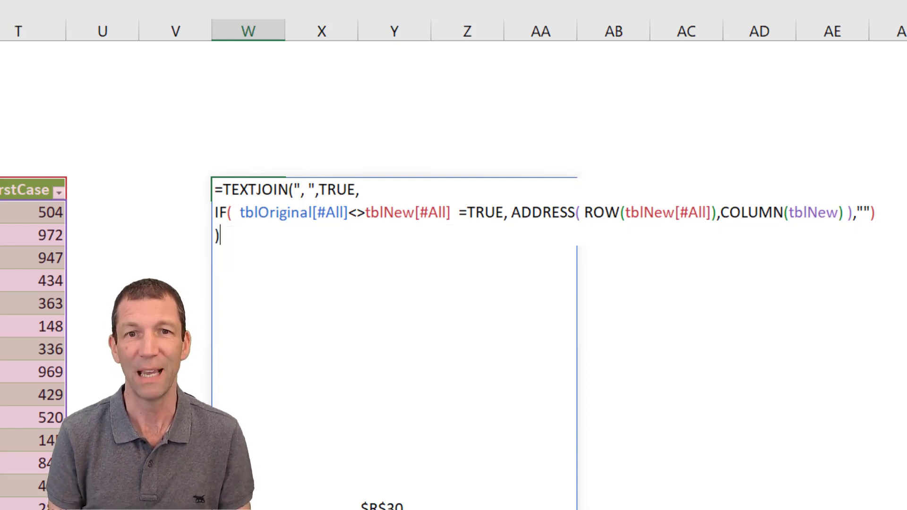
key(Return)
key(Up)
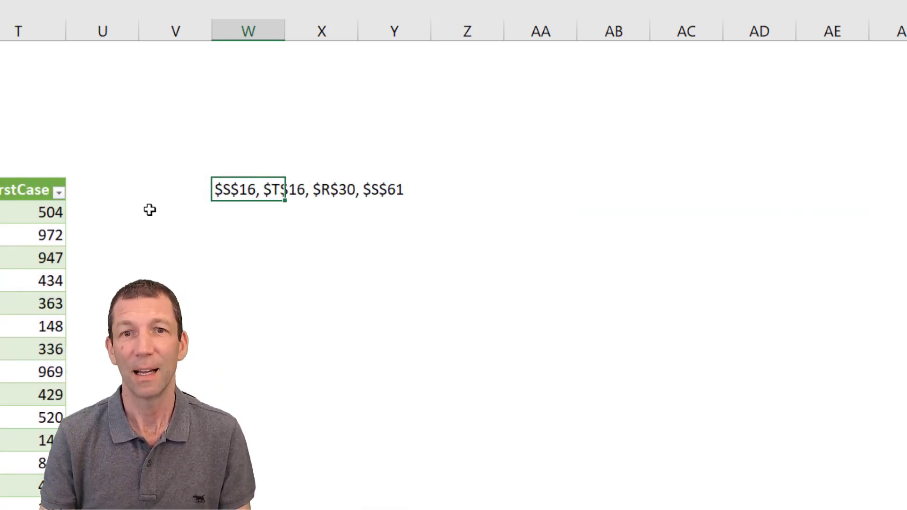
Insert HYPERLINK("#"& on its own line before the TEXTJOIN function in W16
double_click(251, 190)
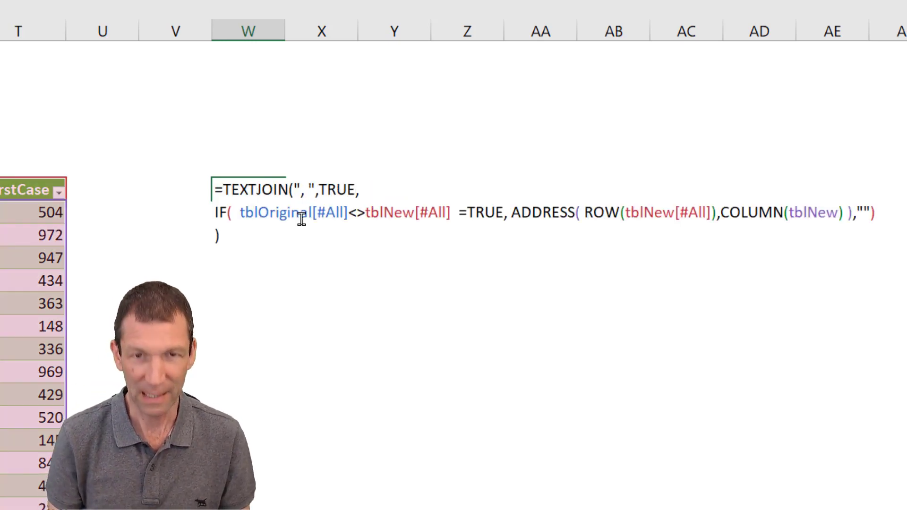
key(alt+Return)
text(H)
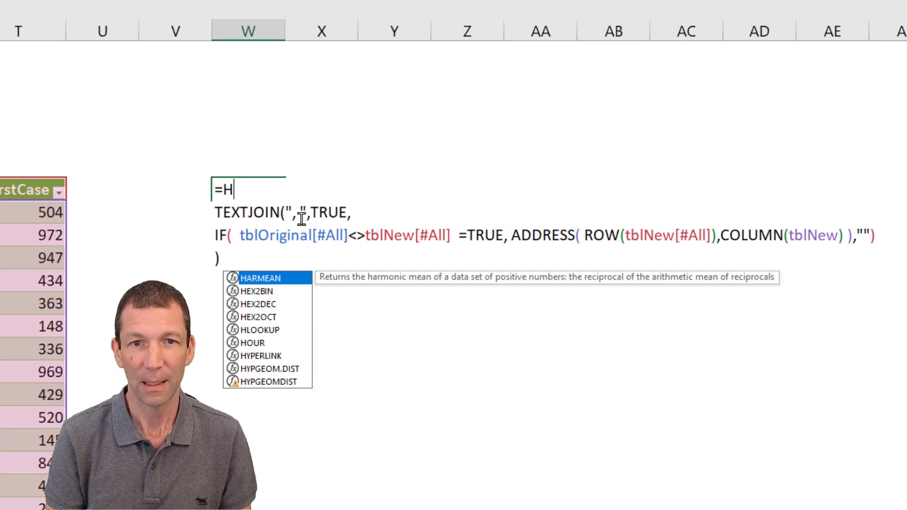
text(yper)
key(Tab)
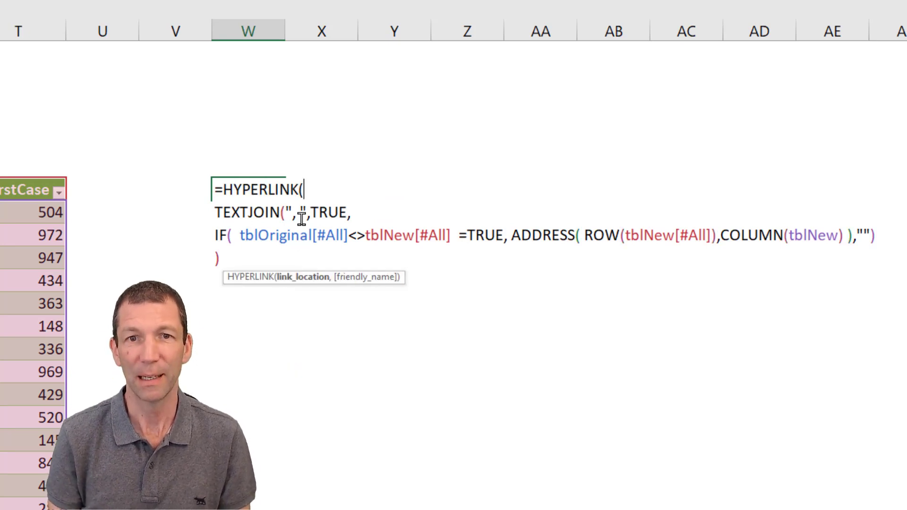
text("#)
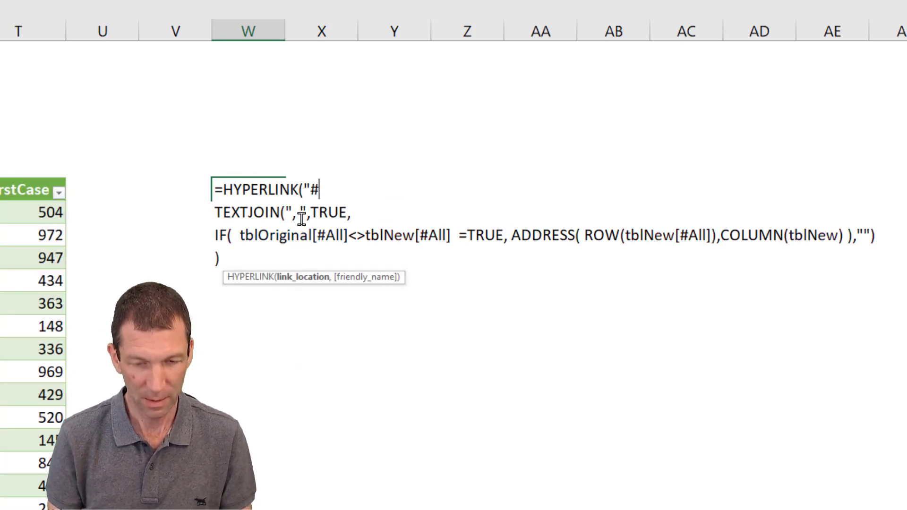
text("&)
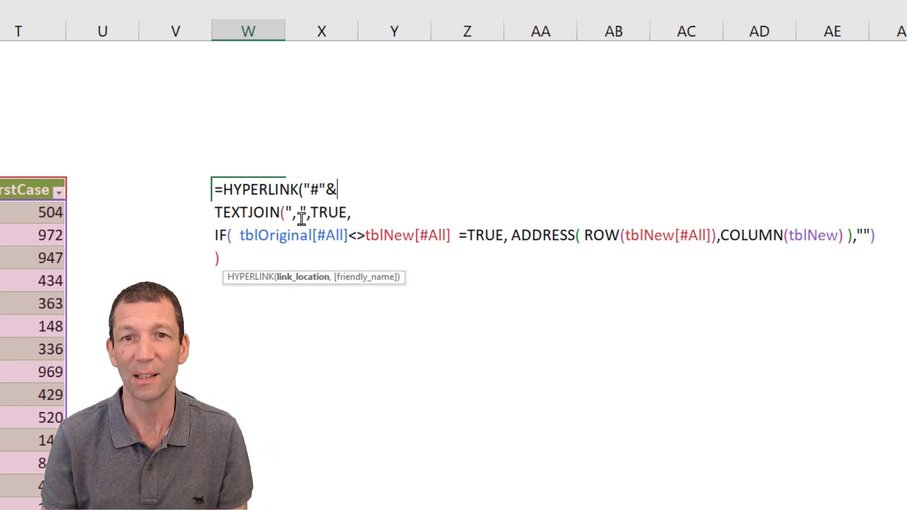
Close the HYPERLINK function on a new line, commit the W16 formula and follow its link to the differing cells
click(275, 251)
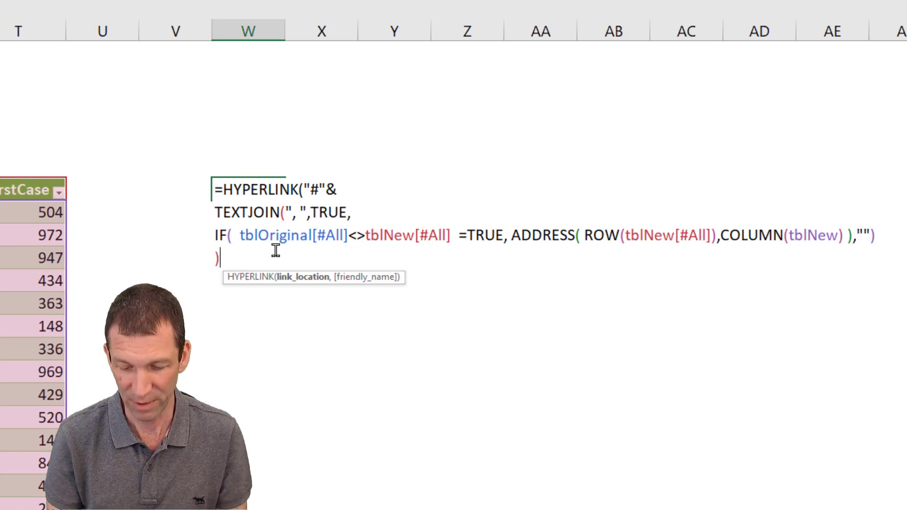
key(alt+Return)
text())
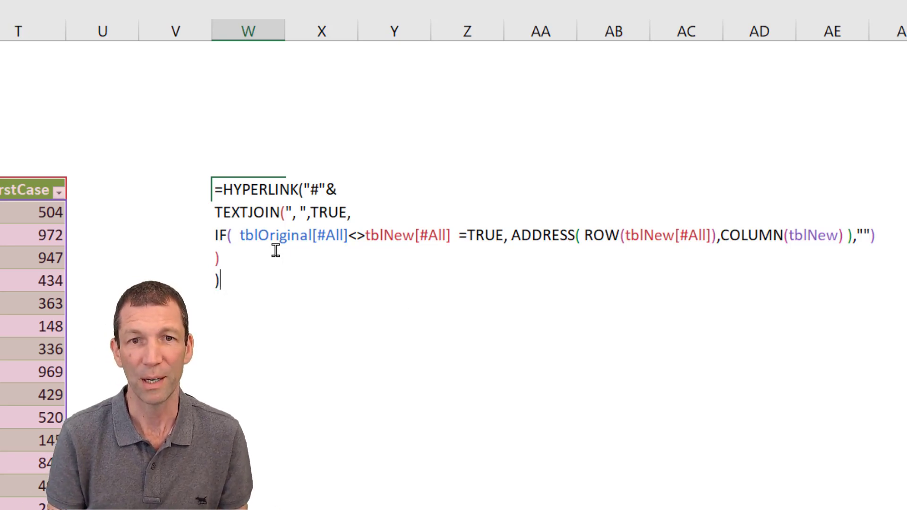
key(Return)
key(Up)
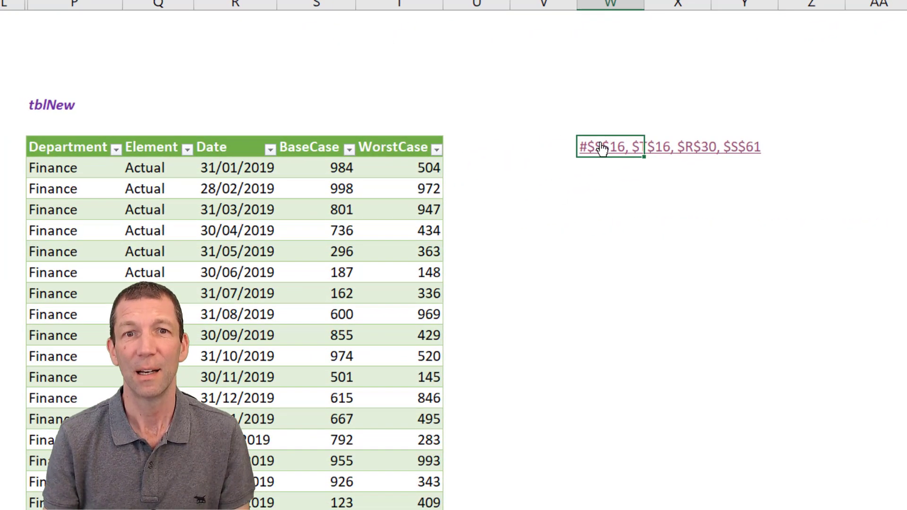
click(609, 148)
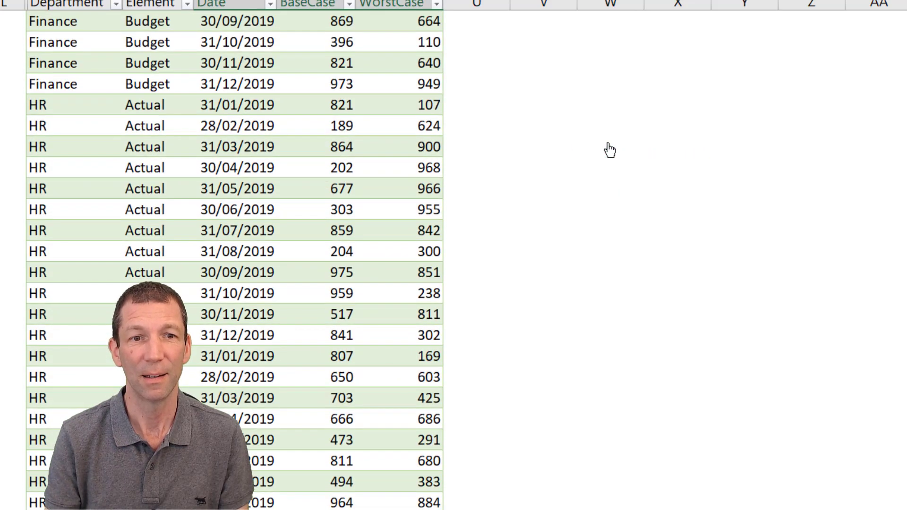
Look over the linked differing cells selected in tblNew, and clear that selection by selecting an empty cell below W16
scroll(333, 481, down, 1)
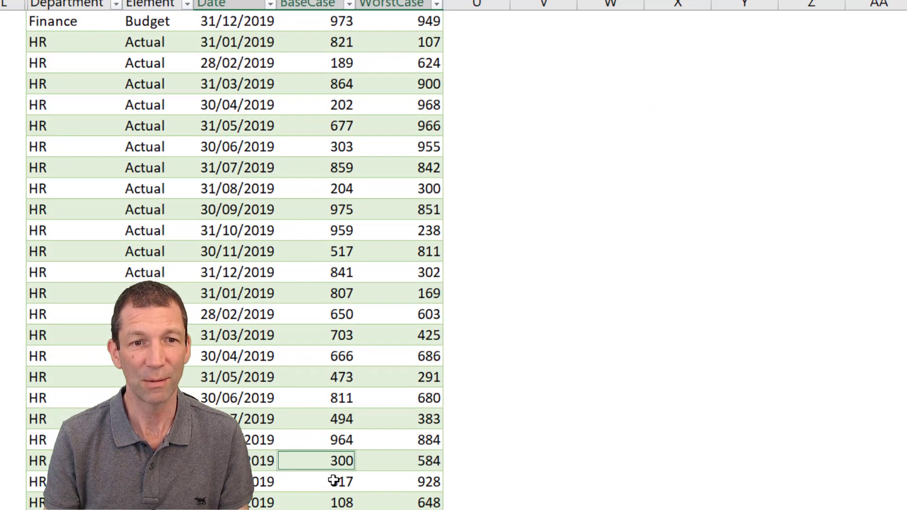
scroll(334, 481, up, 8)
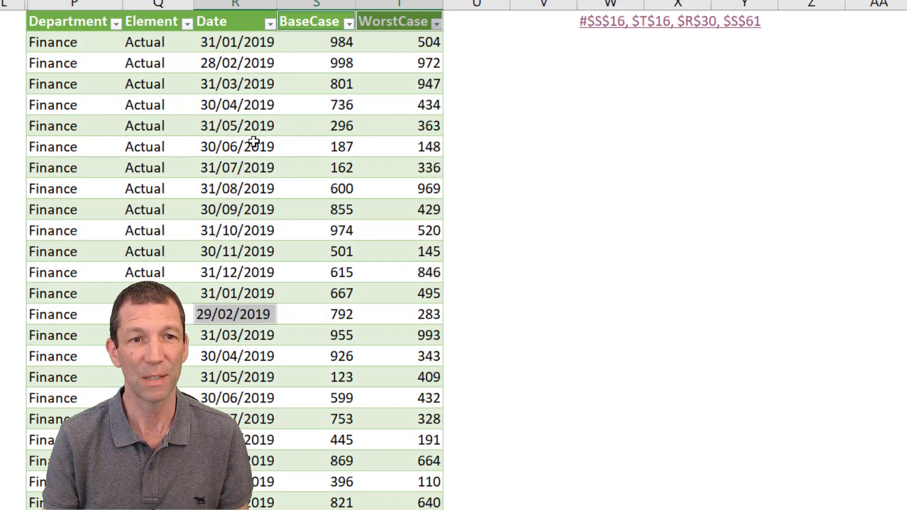
scroll(585, 95, down, 7)
scroll(585, 95, up, 7)
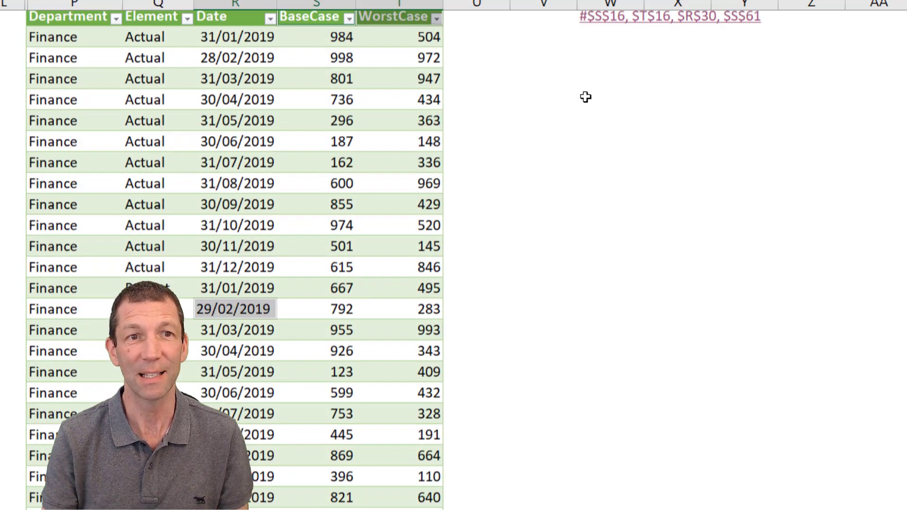
scroll(585, 97, up, 1)
click(598, 119)
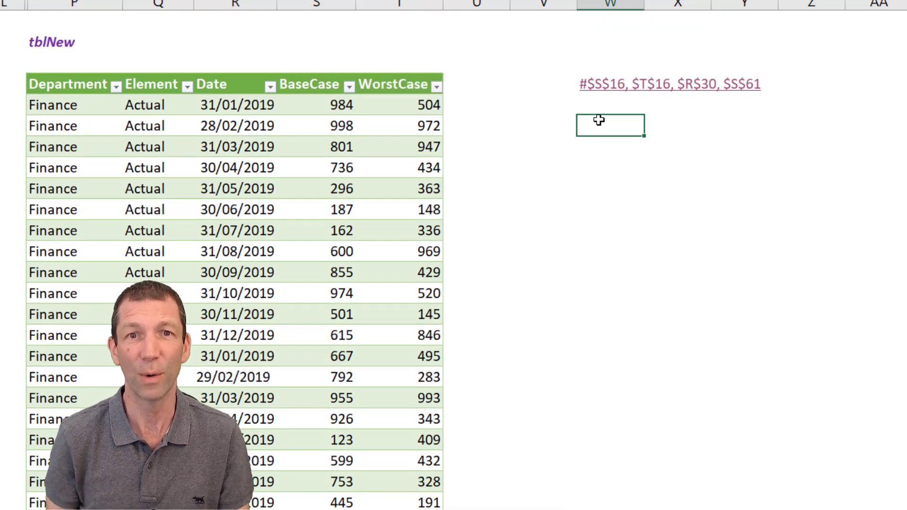
Change the COLUMN argument in the W16 formula to the whole table tblNew[#All] and commit the formula
key(Up)
key(F2)
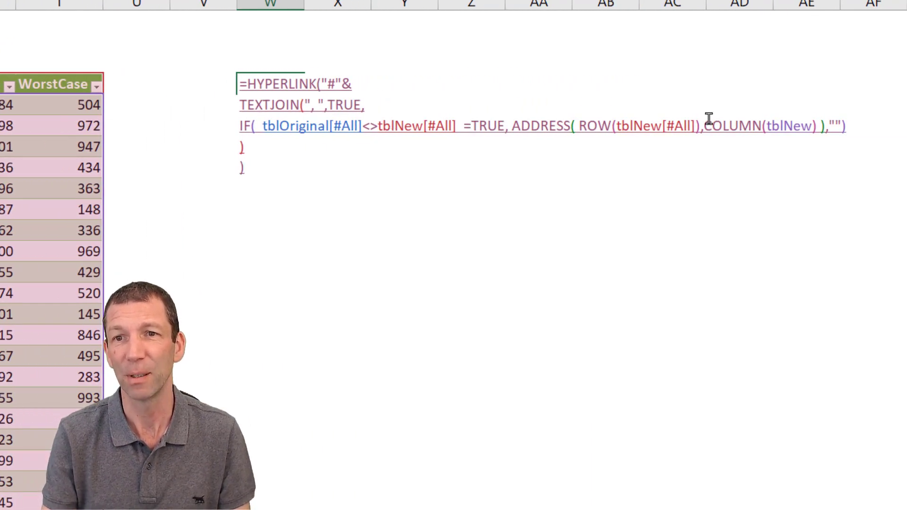
double_click(788, 125)
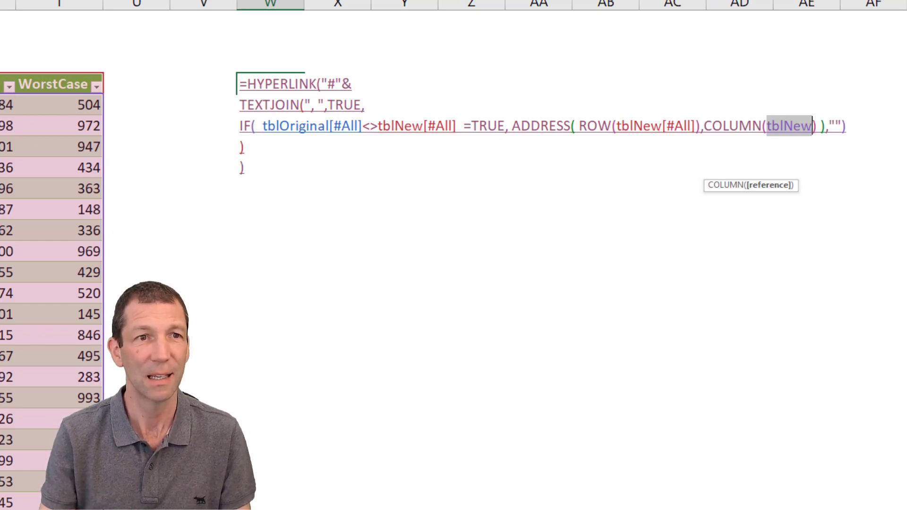
click(1, 74)
click(1, 74)
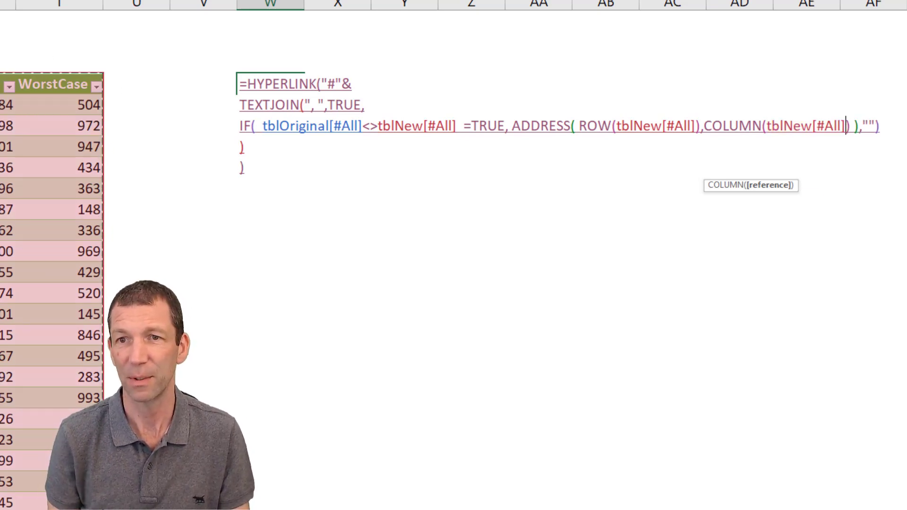
key(Return)
Reopen the W16 formula and insert LET( on its own line before HYPERLINK, followed by an empty line
key(Up)
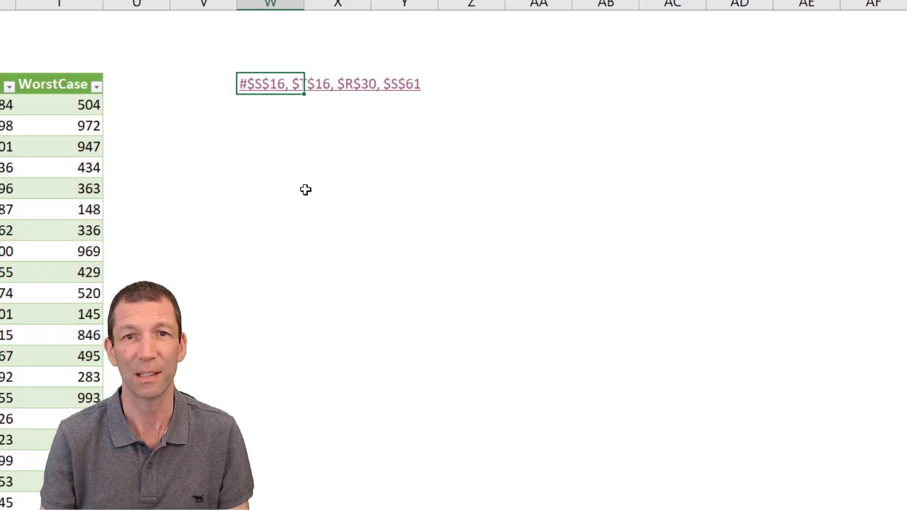
key(F2)
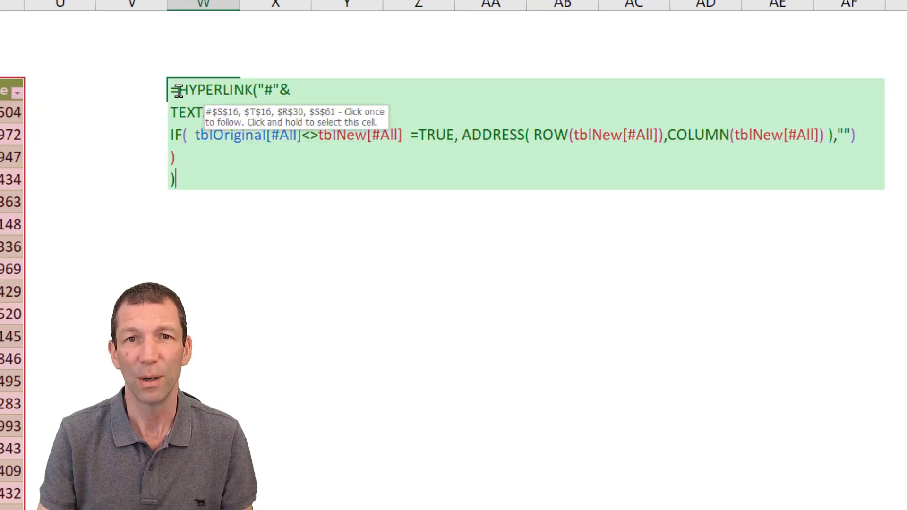
click(196, 89)
key(alt+Return)
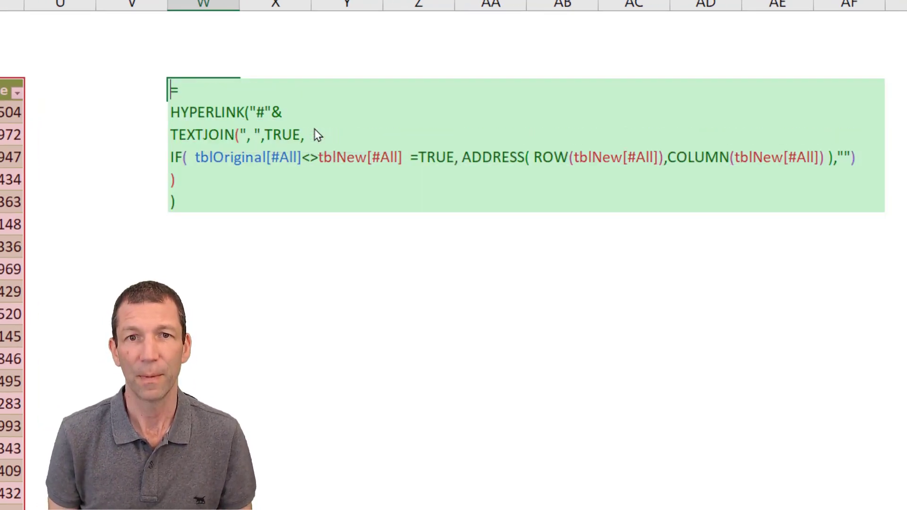
text(LET)
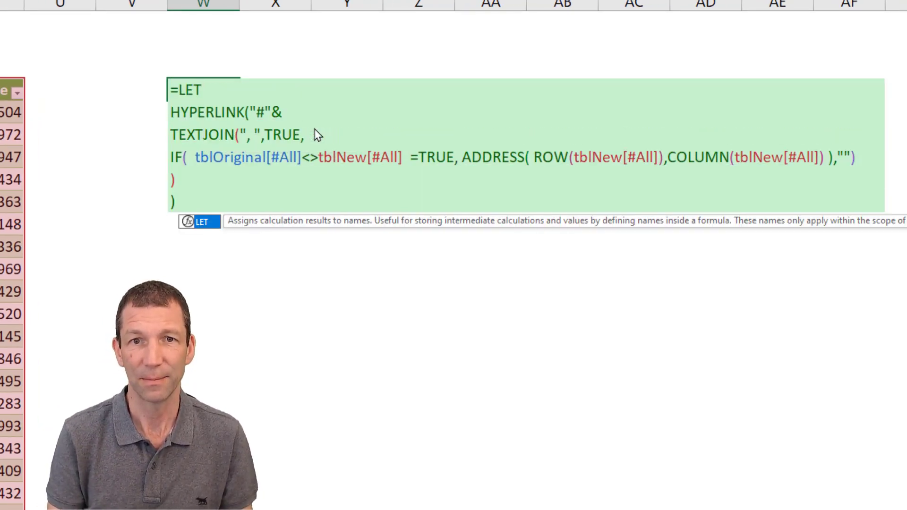
text(()
key(alt+Return)
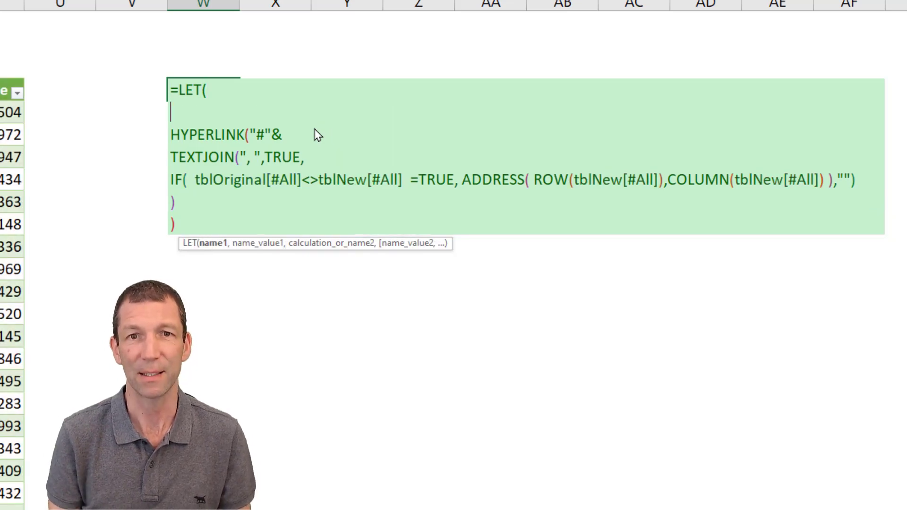
Define the LET variable _Range1 with the placeholder value dblClickRange1, ending the line with a comma
text(_)
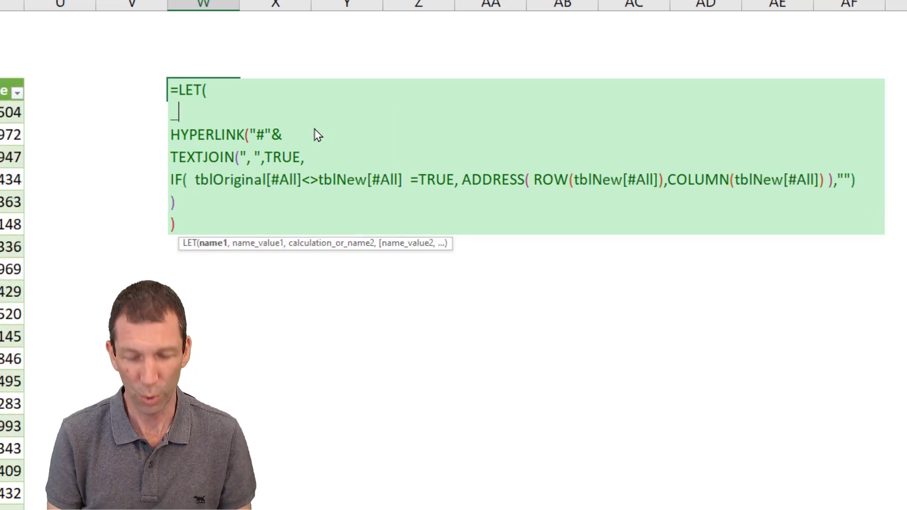
text(Range1)
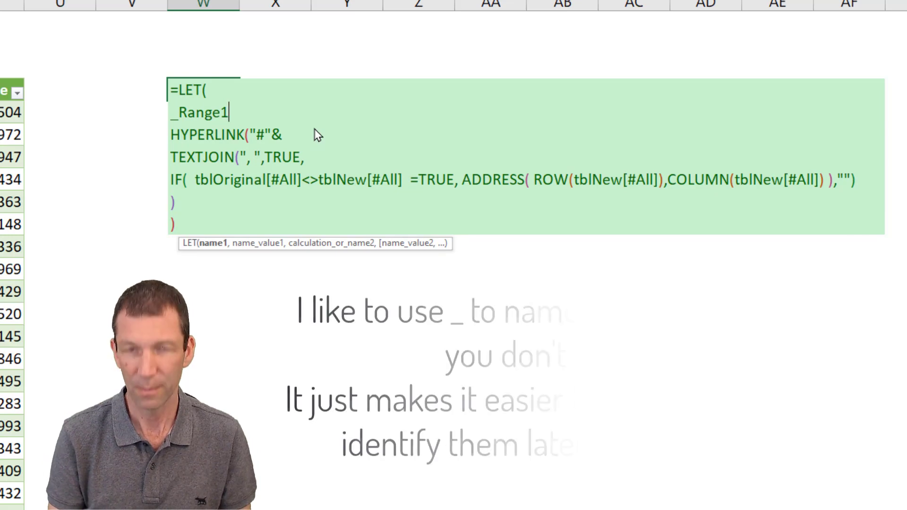
text(,)
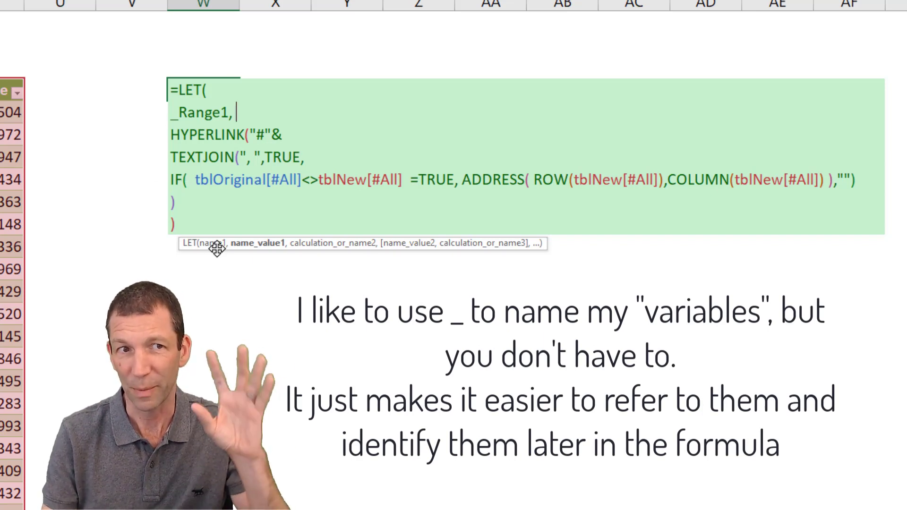
click(247, 114)
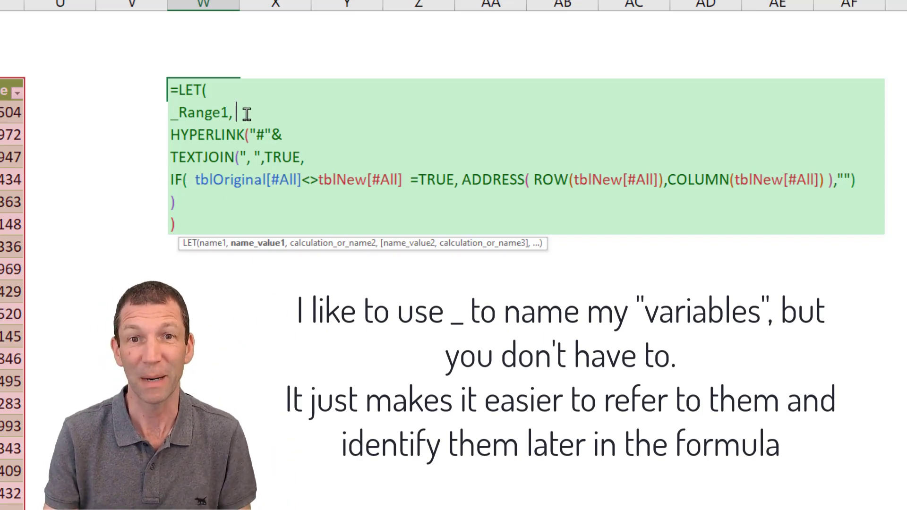
text(c)
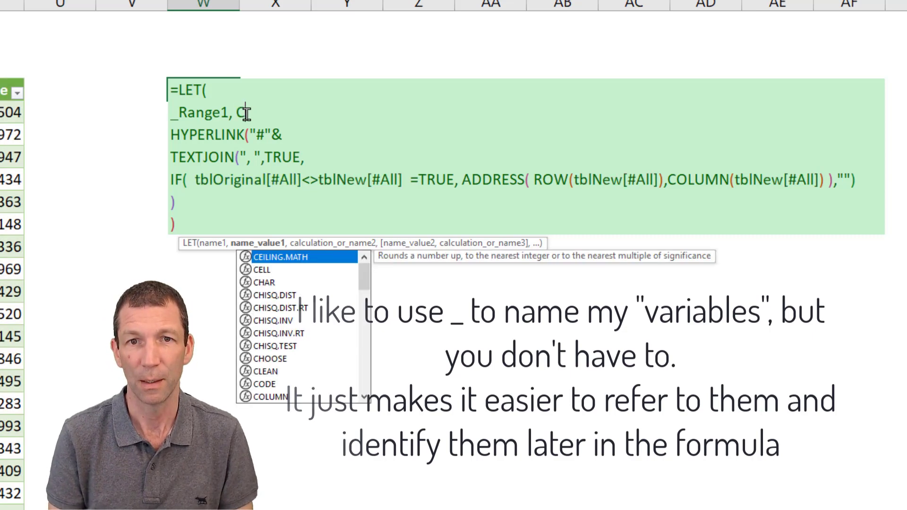
key(BackSpace)
text(dblClick)
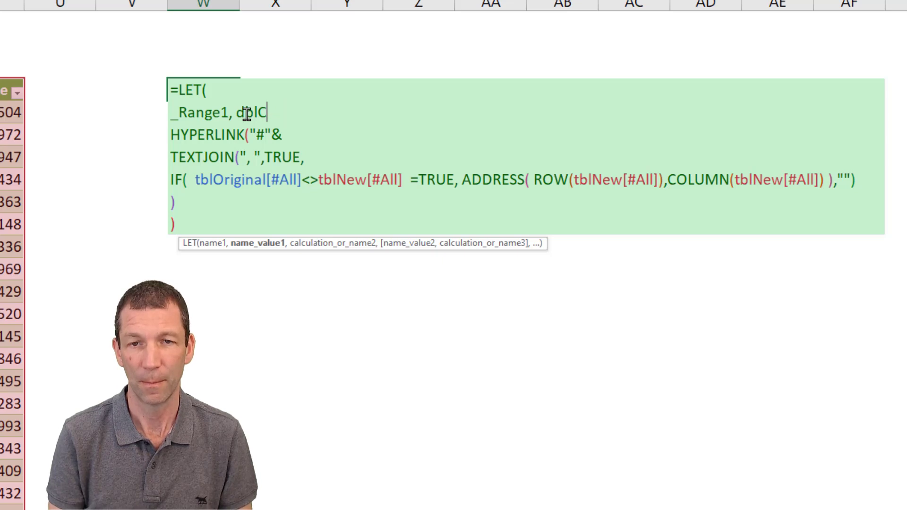
text(lickRange1)
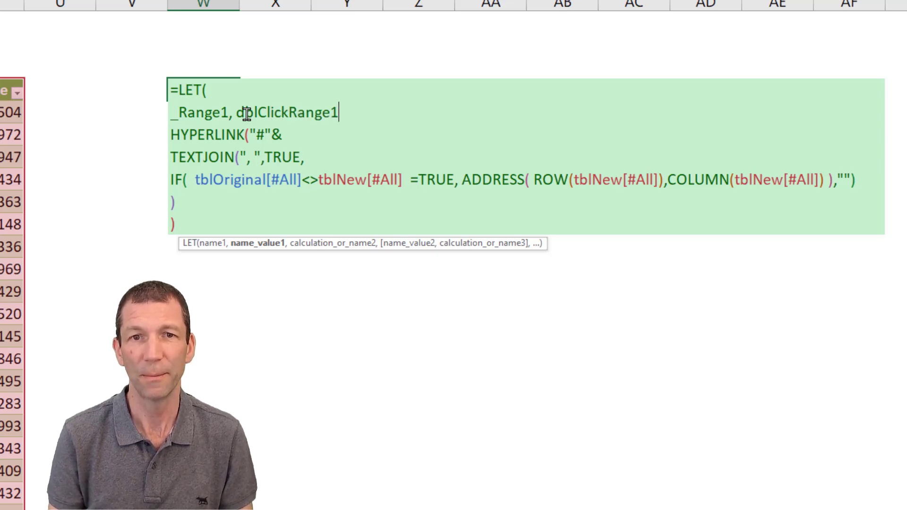
text(,)
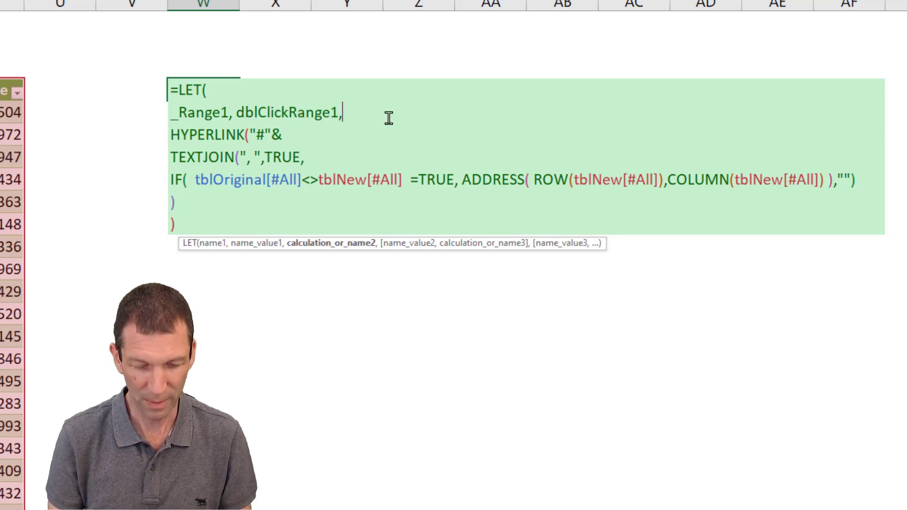
Add a second LET variable _Range2 with the placeholder value dblClickRange2 and a comma on a new line
key(alt+Return)
text(_)
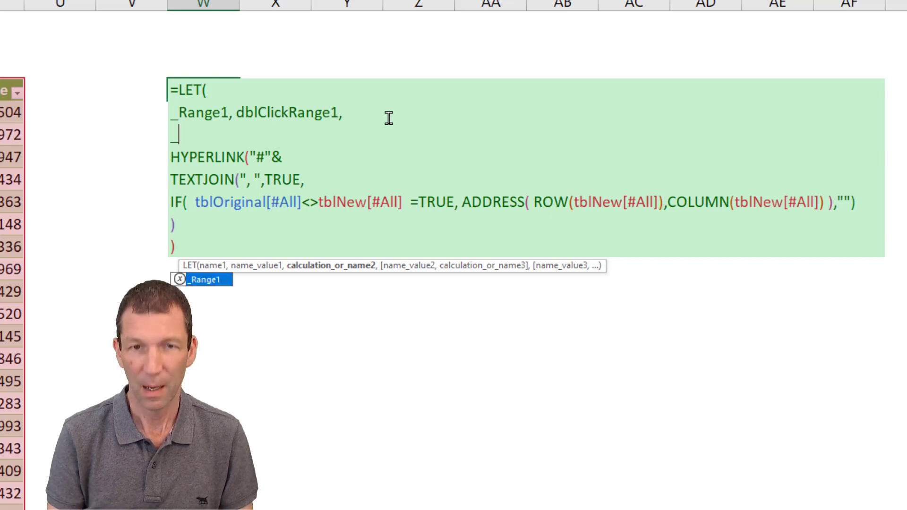
text(Range2)
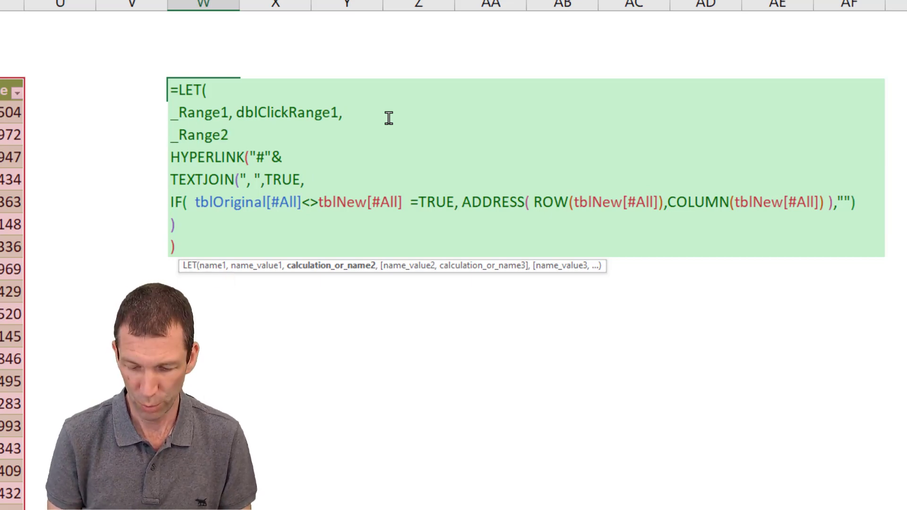
text(, dbk)
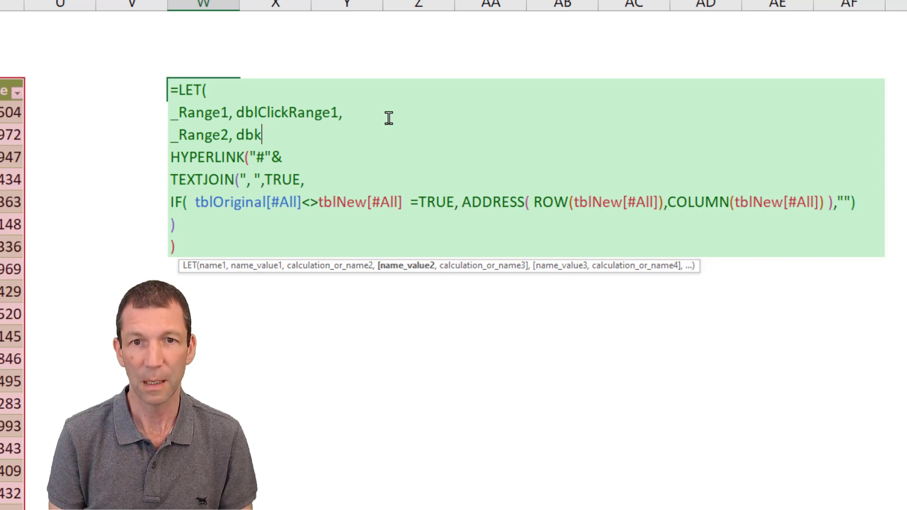
key(BackSpace)
text(lClick)
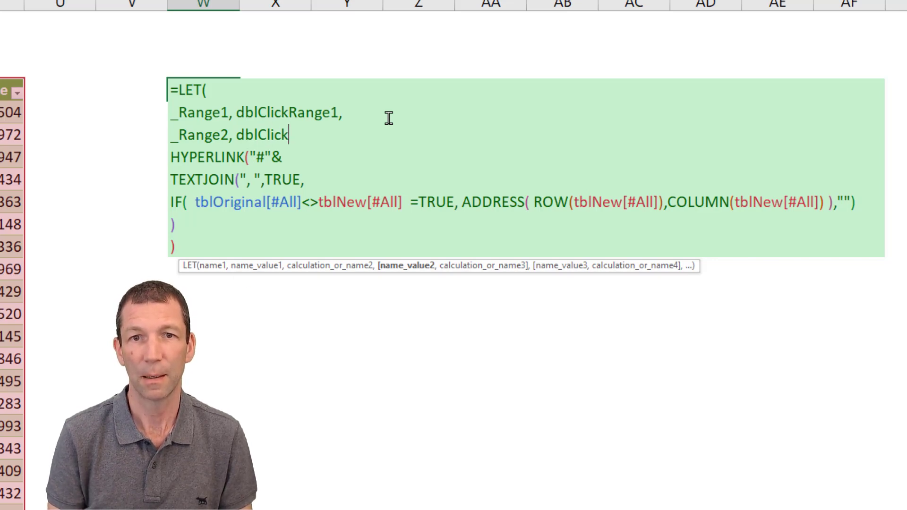
text(Range2,)
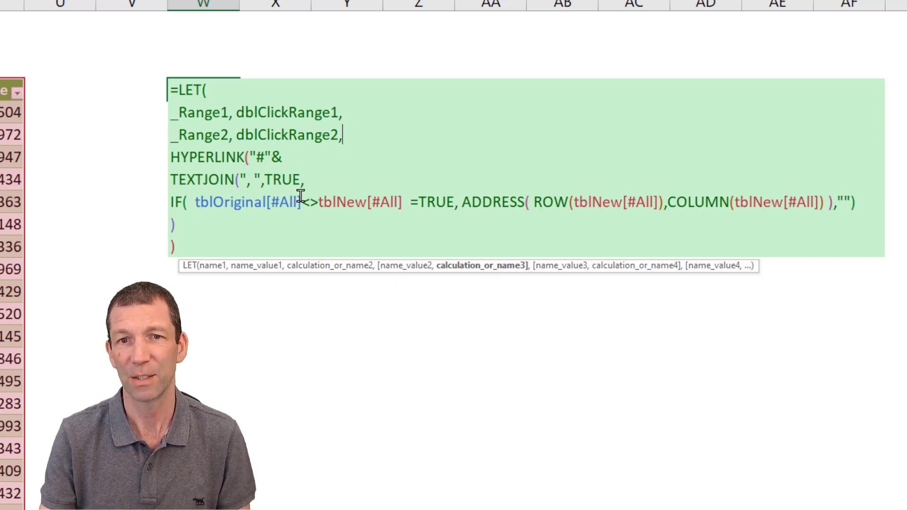
Replace tblOriginal[#All] in the IF comparison with the variable _Range1
double_click(299, 112)
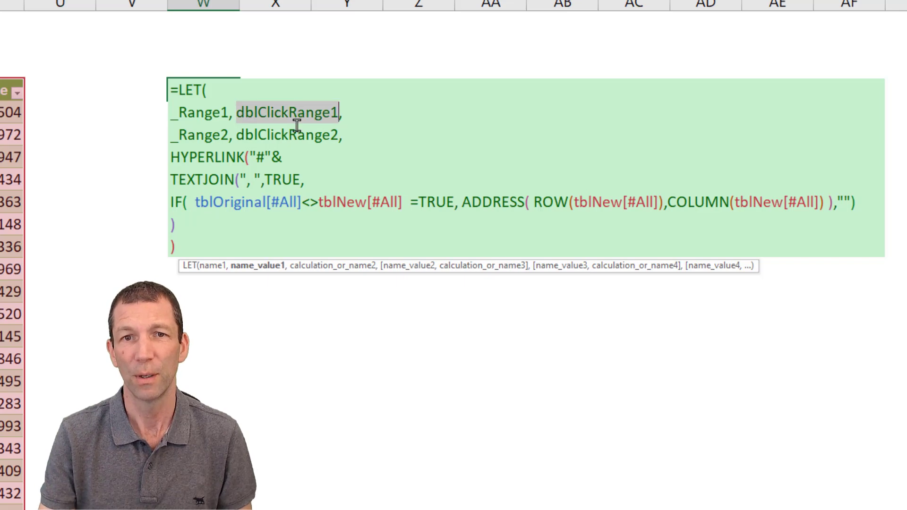
double_click(218, 113)
double_click(228, 204)
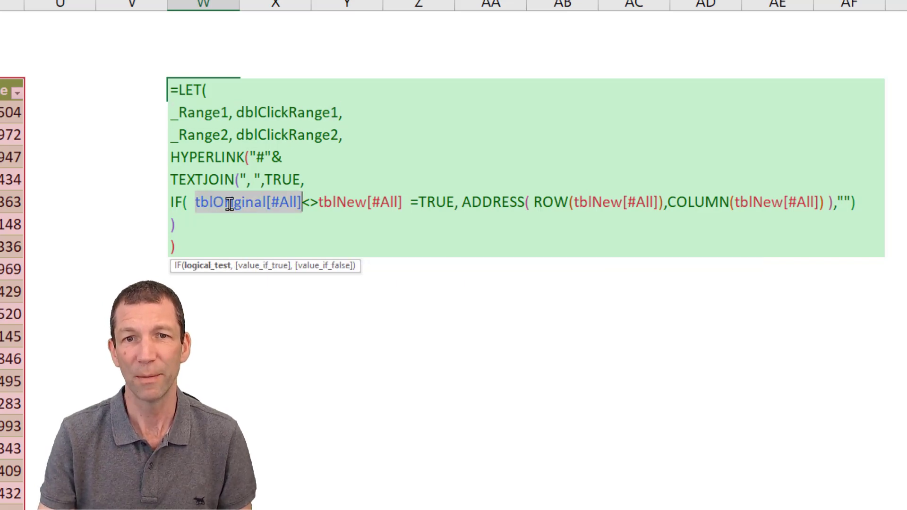
text(_Range1)
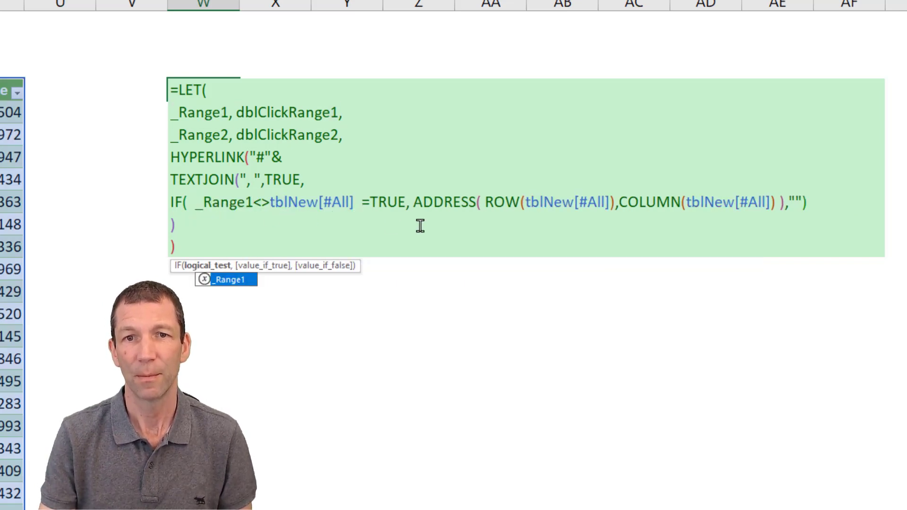
key(ctrl+z)
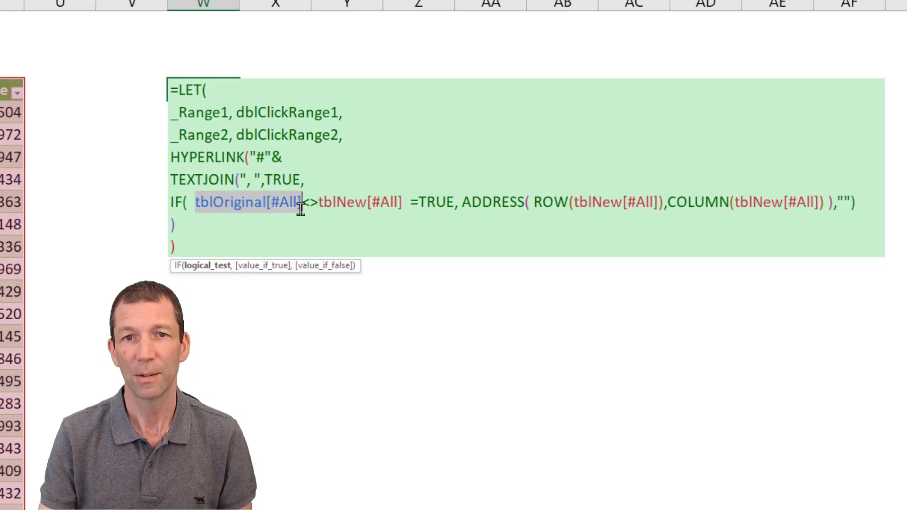
key(ctrl+y)
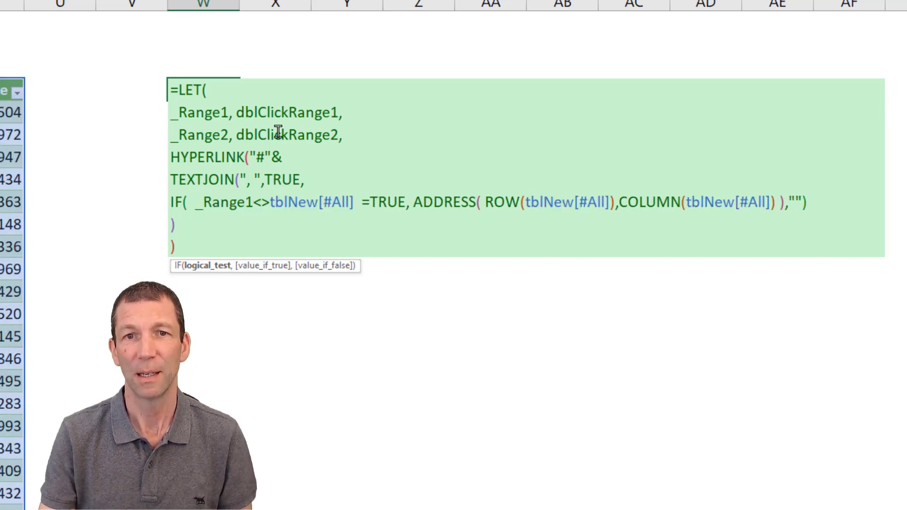
Replace tblNew[#All] in the IF comparison with the variable _Range2
double_click(208, 136)
key(ctrl+c)
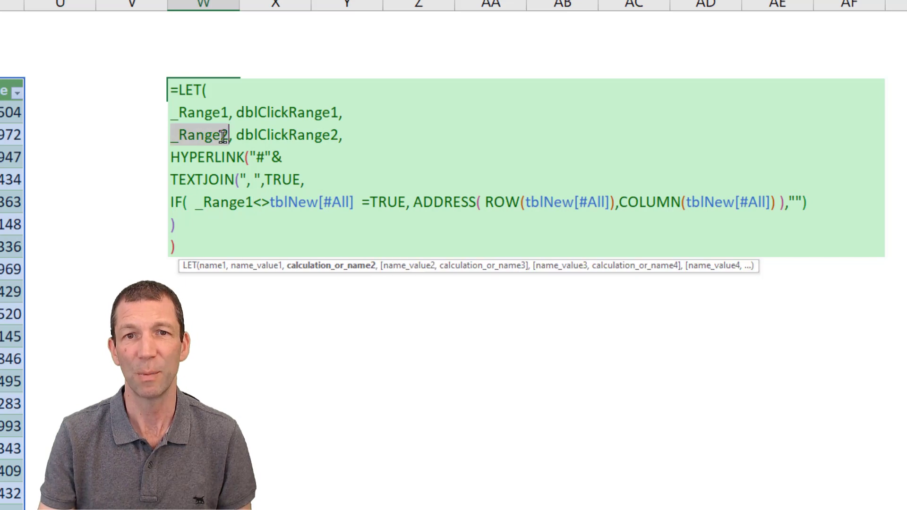
double_click(304, 204)
key(ctrl+v)
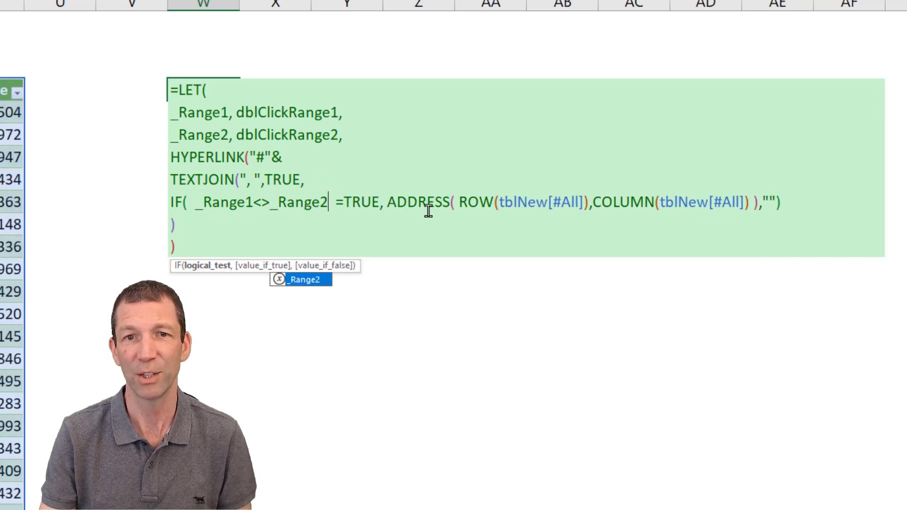
Replace tblNew[#All] inside both ROW and COLUMN with _Range2, and place the cursor at the end of the formula
click(525, 198)
double_click(524, 198)
key(ctrl+v)
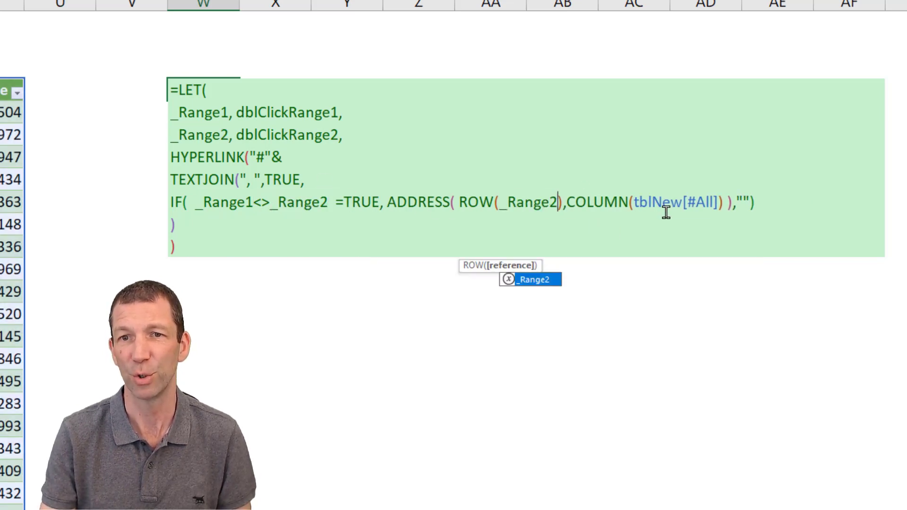
double_click(682, 203)
key(ctrl+v)
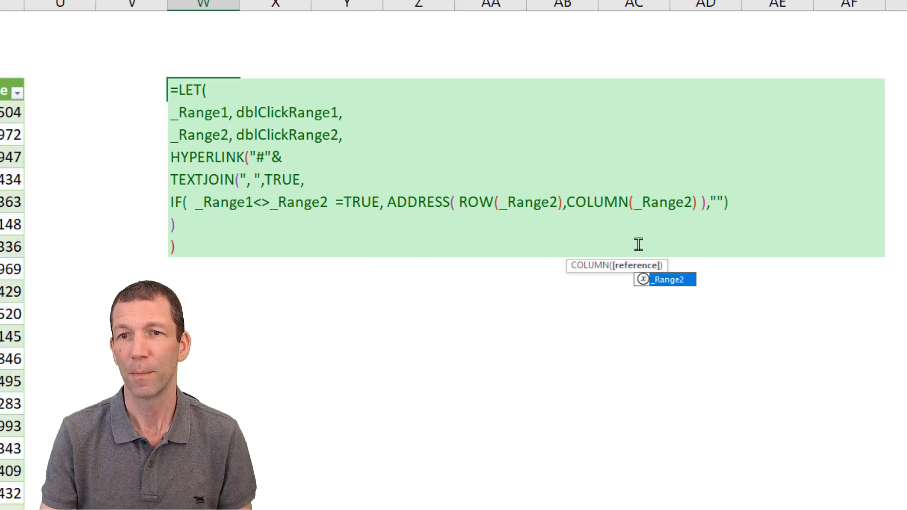
click(425, 240)
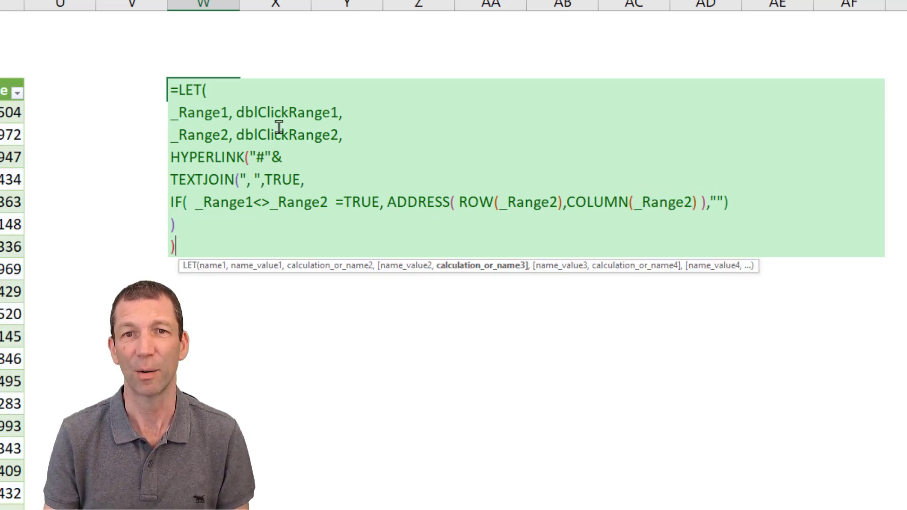
Add the final closing parenthesis to the LET function and commit the formula in W16
key(Return)
key(Return)
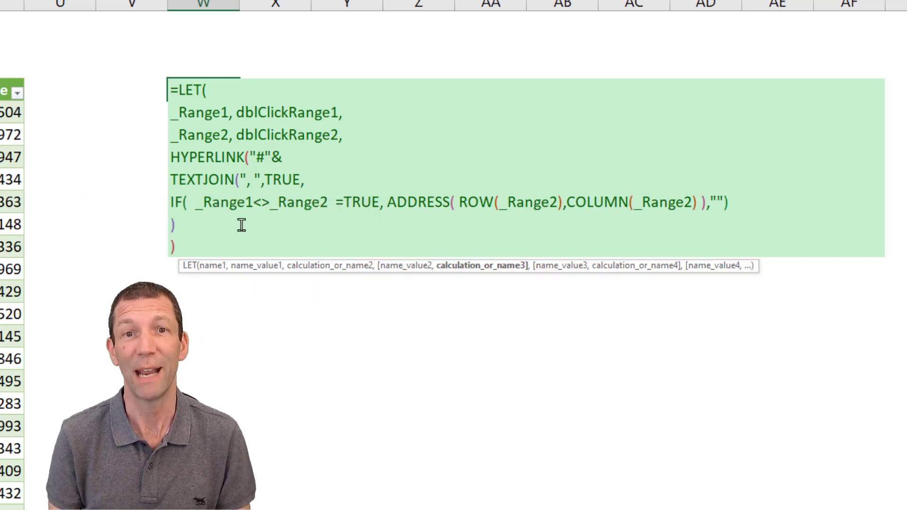
text())
key(Return)
key(Up)
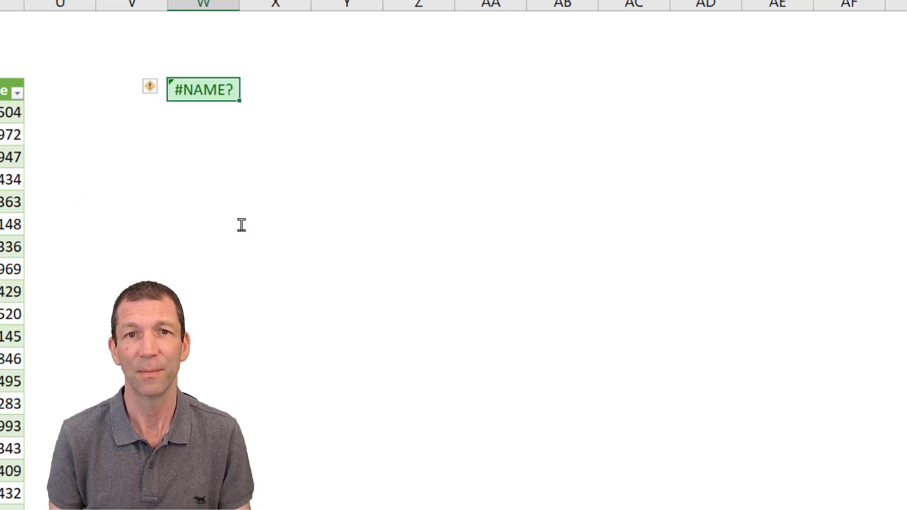
Copy the complete LET formula text from W16 and place it in W18 for editing
double_click(209, 96)
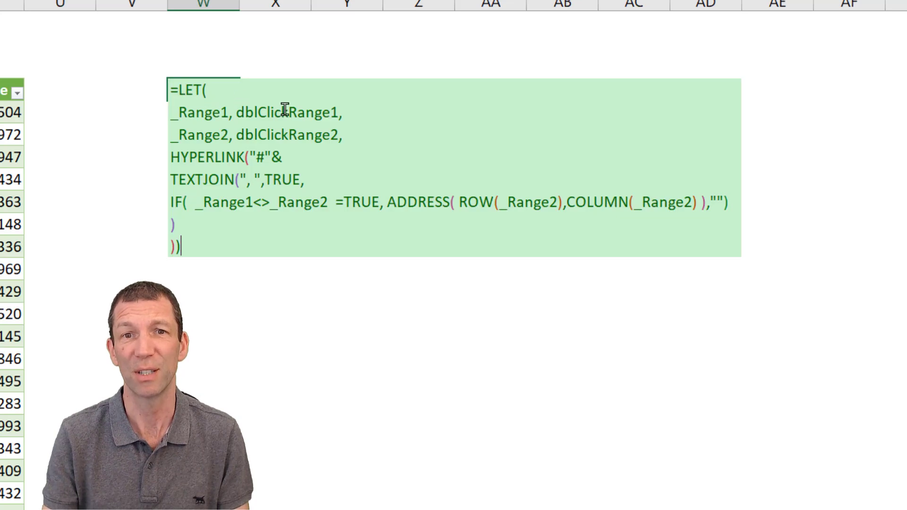
key(Escape)
key(F2)
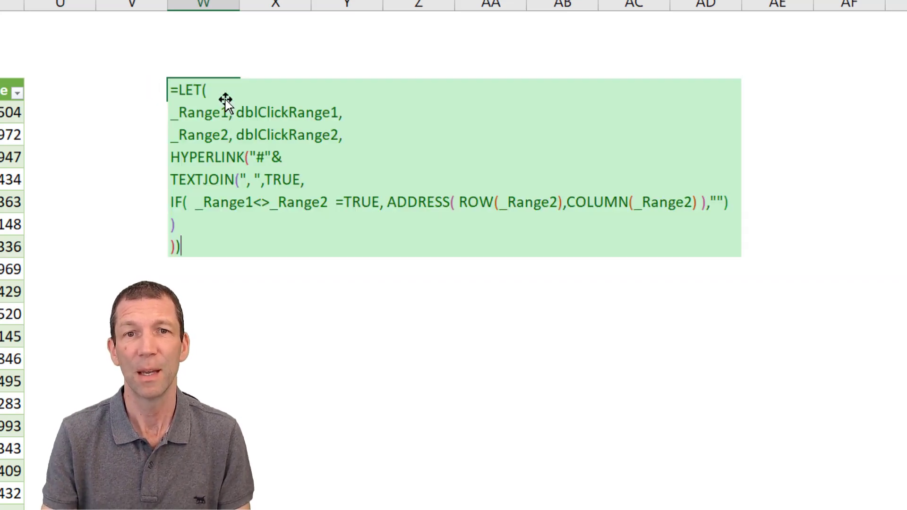
key(Escape)
double_click(204, 99)
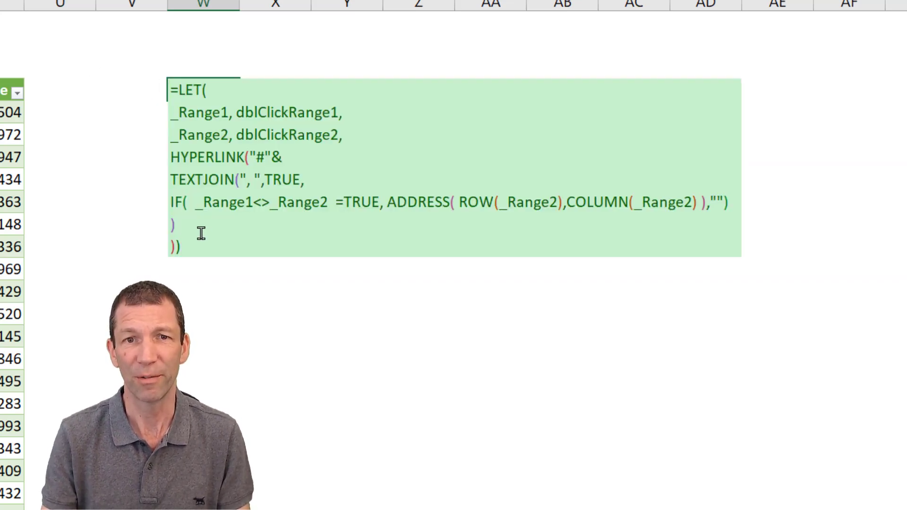
key(Escape)
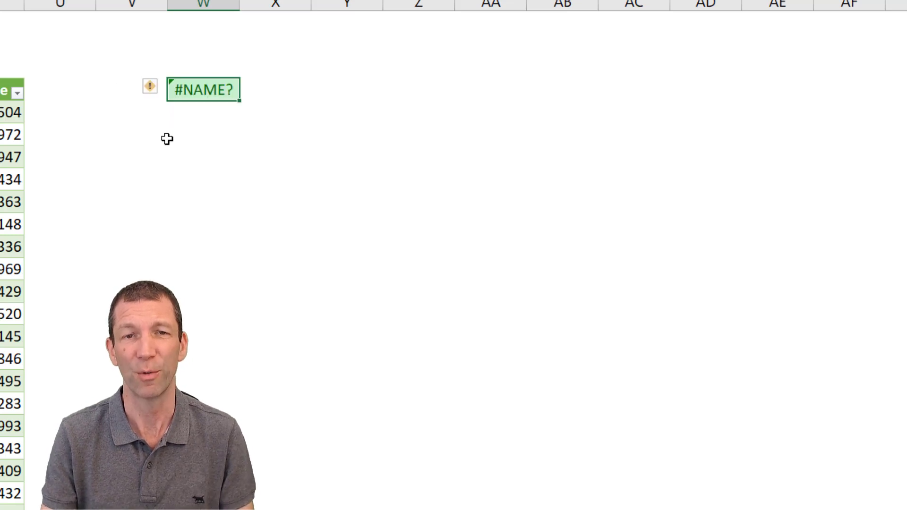
click(195, 138)
double_click(195, 141)
text(=LET( _Range1, dblClickRange1, _Range2, dblClickRange2, HYPERLINK("#"& TEXTJOIN(", ",TRUE, IF(  _Range1<>_Range2  =TRUE, ADDRESS( ROW(_Range2),COLUMN(_Range2) ),"") ) )))
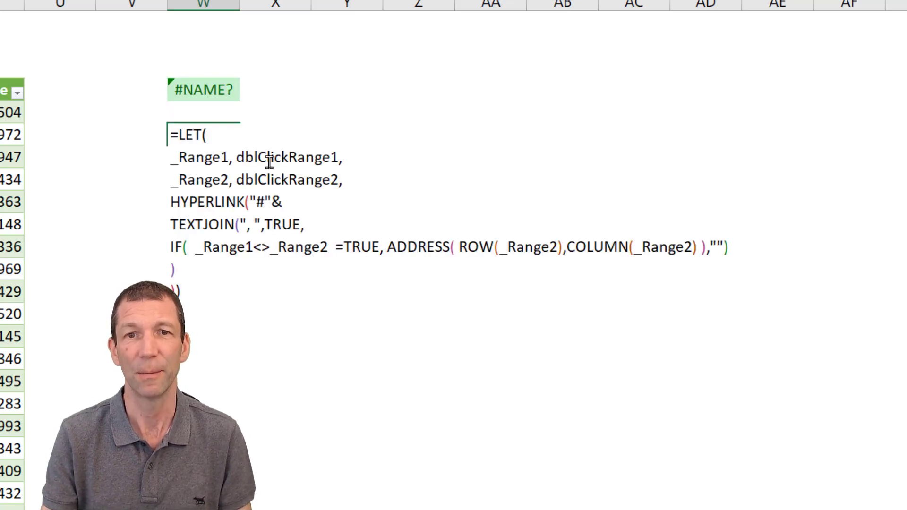
In the W18 formula, replace dblClickRange1 with tblOriginal[#All] and dblClickRange2 with tblNew[#All], and commit it
double_click(271, 157)
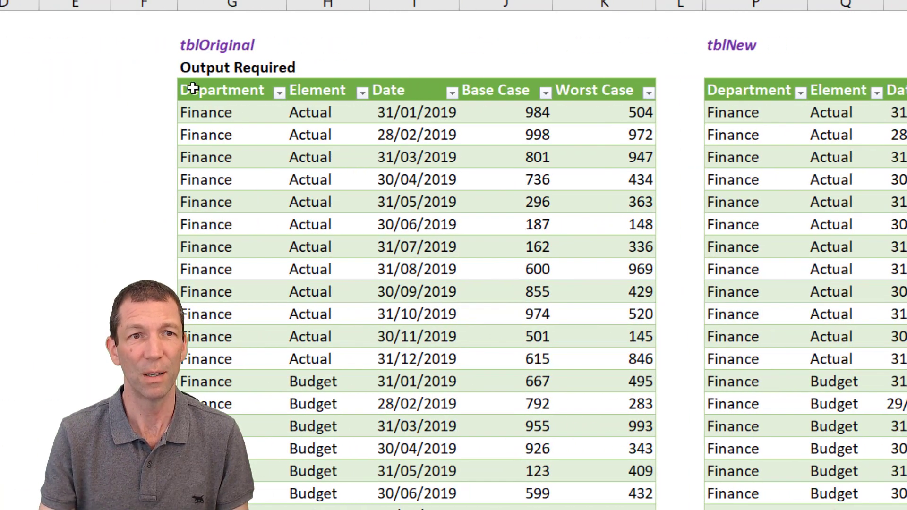
click(184, 79)
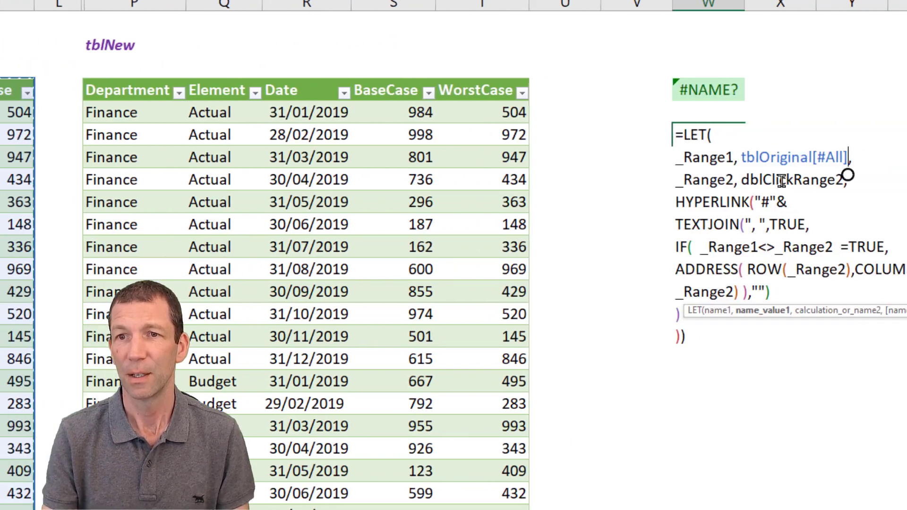
double_click(766, 180)
click(77, 79)
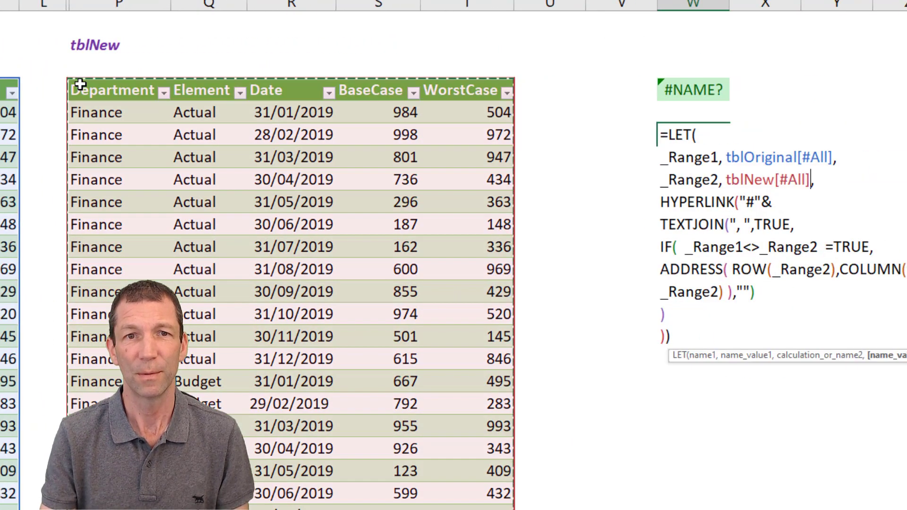
key(Return)
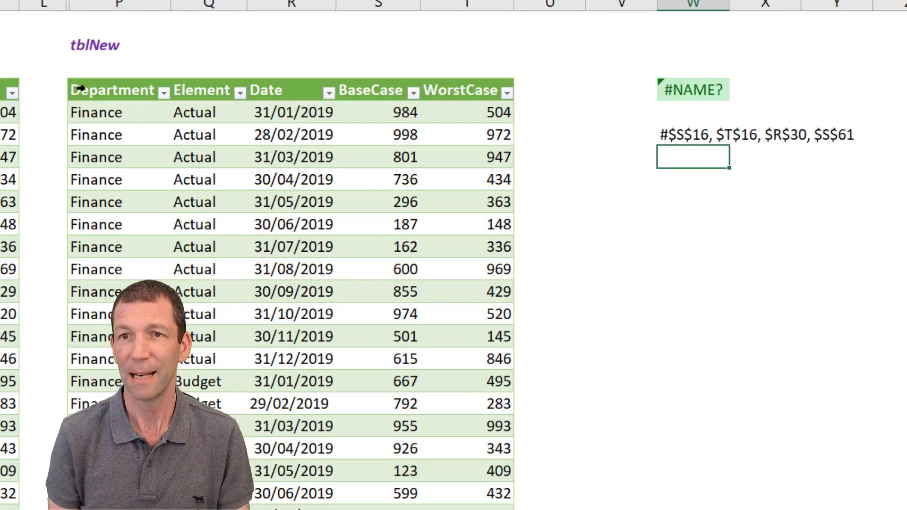
key(Up)
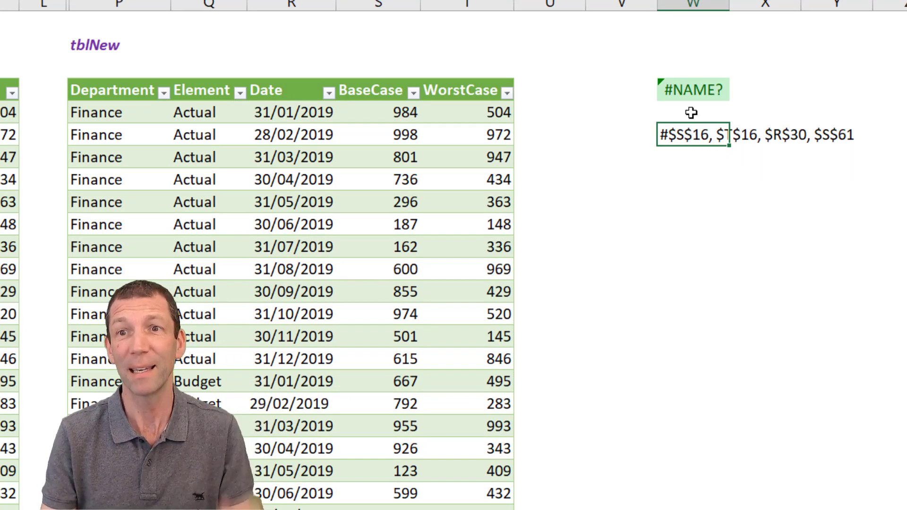
Select the entire LET formula text in W16 and open the Proofing options containing the AutoCorrect settings
key(Up)
key(Up)
key(F2)
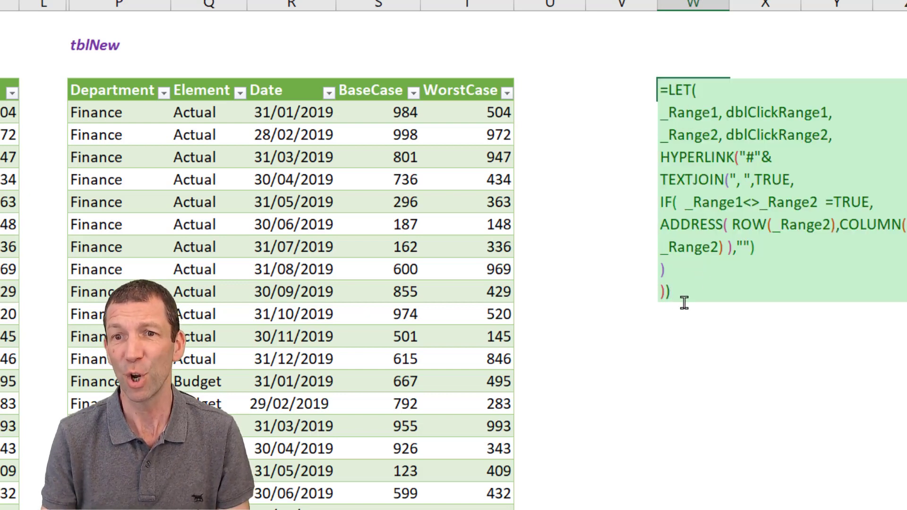
drag(679, 293, 633, 69)
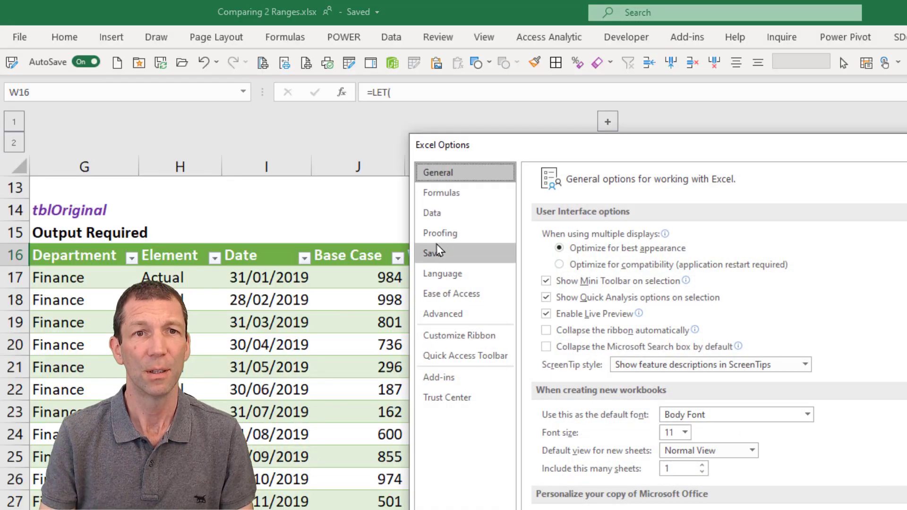
click(446, 241)
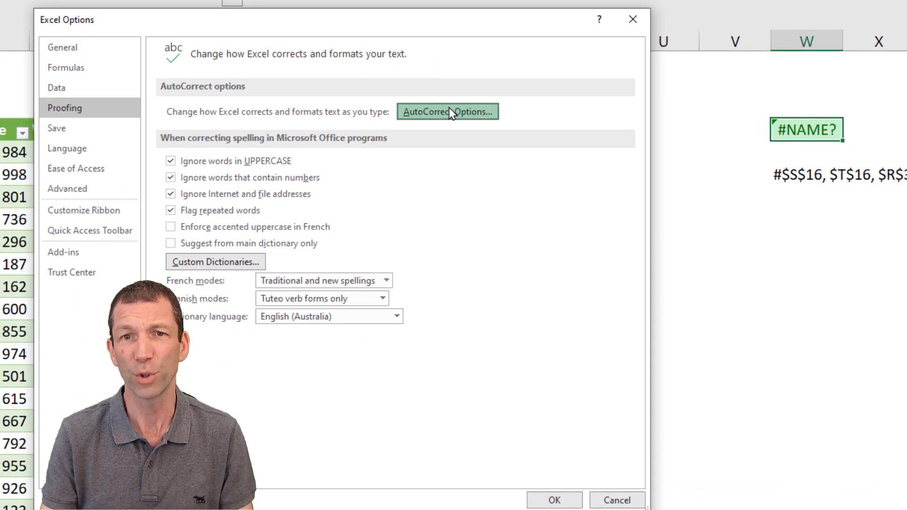
Enter the AutoCorrect shortcut text mycompare in W21 to insert the stored LET formula
click(825, 237)
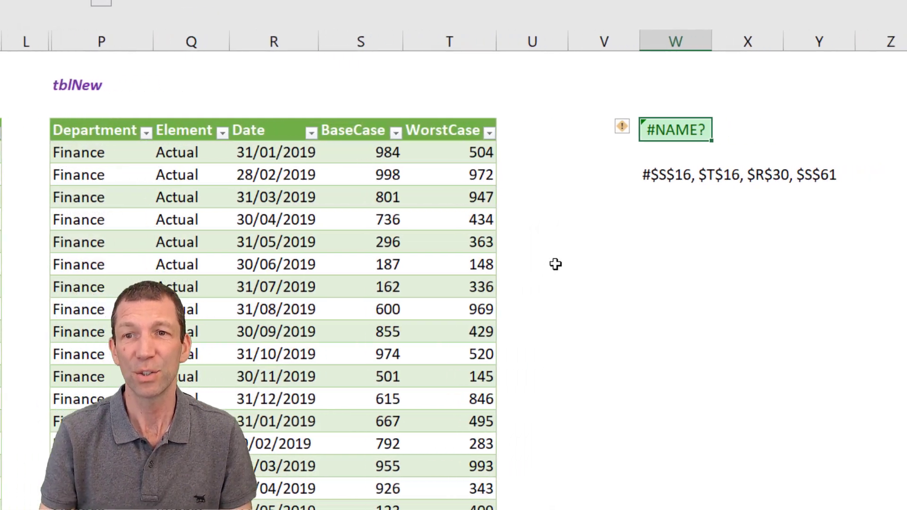
click(777, 239)
text(my)
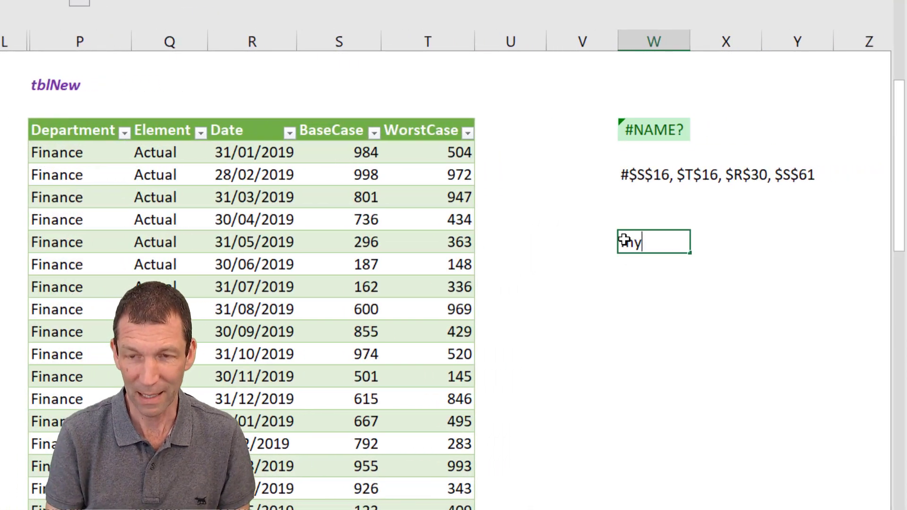
text(compare)
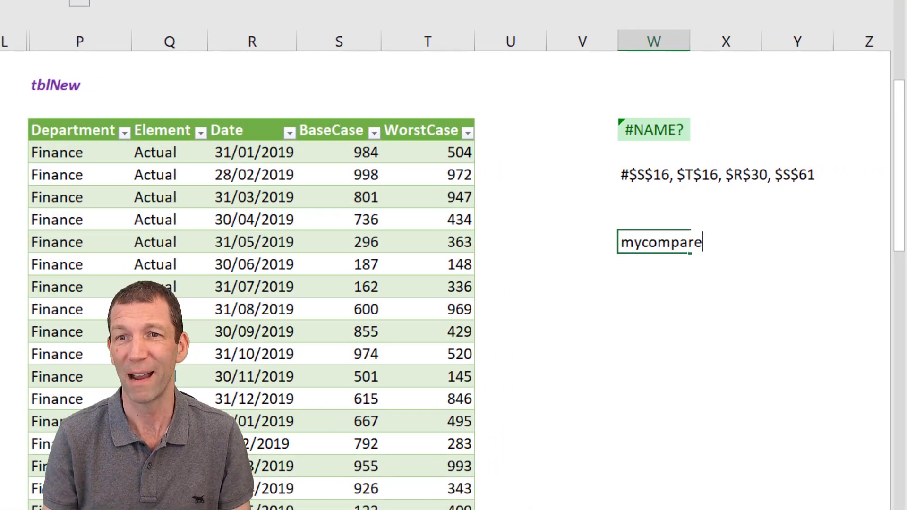
key(Return)
Review the LET formula in W21, highlight its dblClickSelectRange1 placeholder, and leave the cell without editing
key(Up)
key(F2)
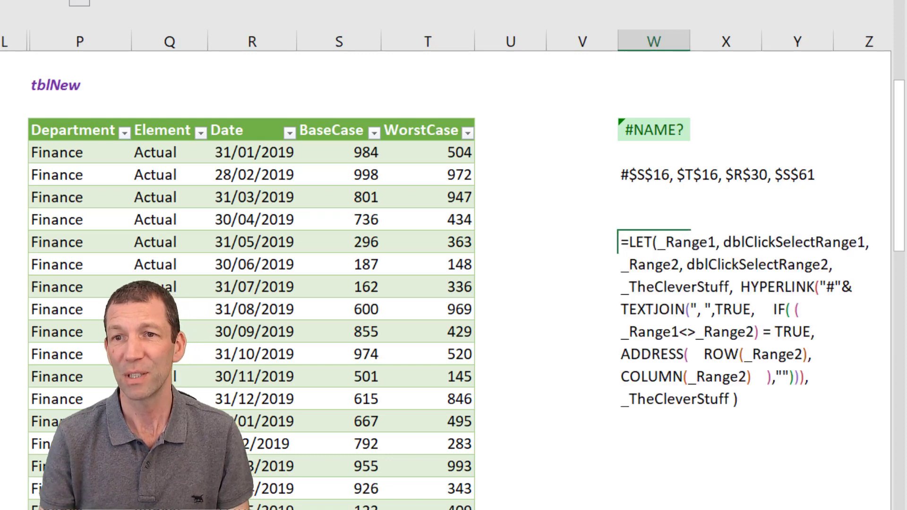
double_click(777, 243)
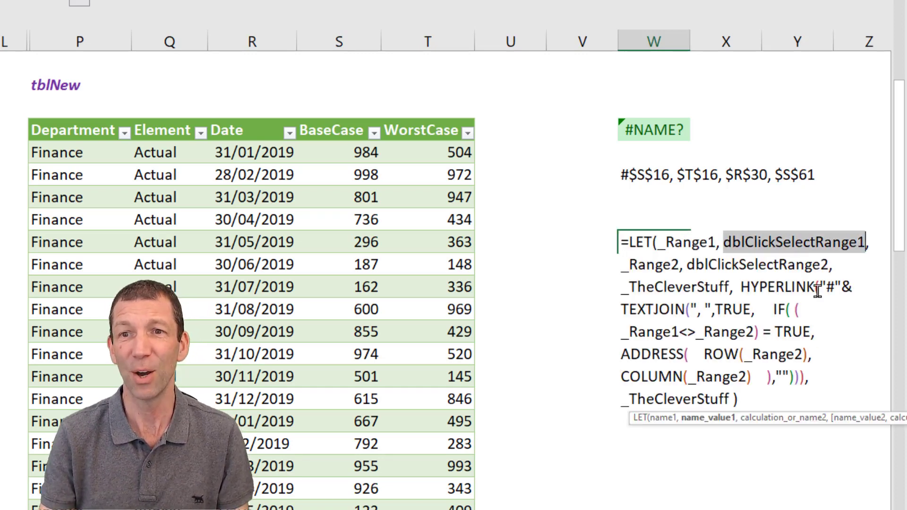
key(Escape)
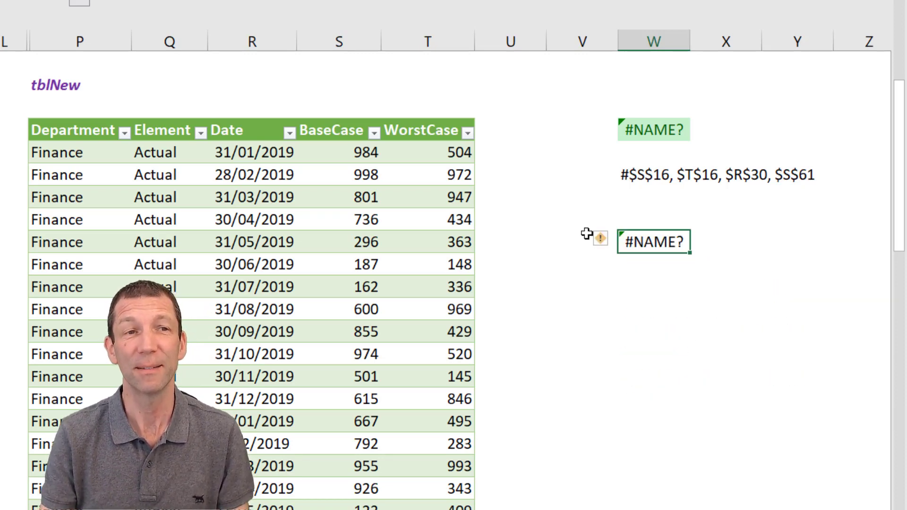